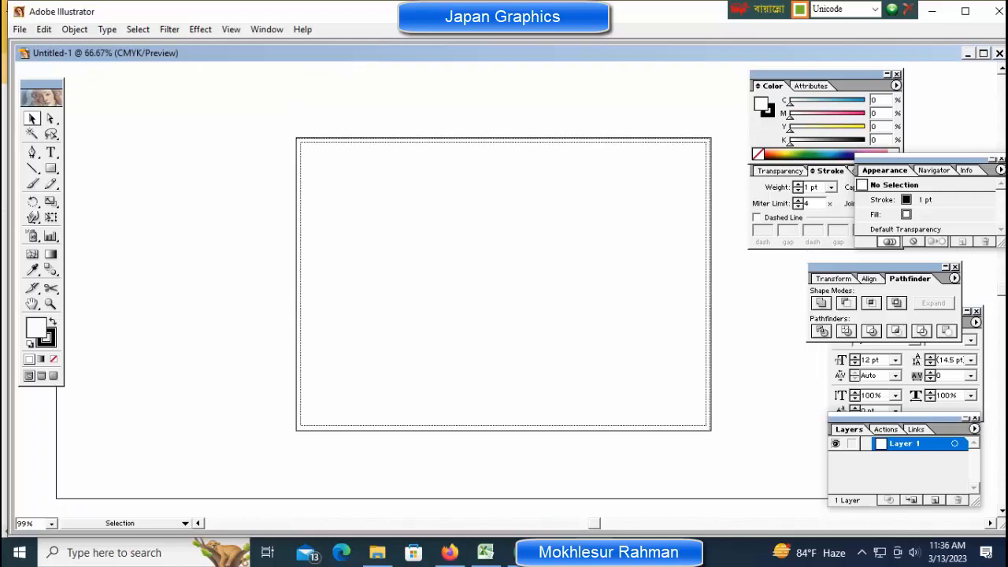
drag(504, 287, 344, 269)
click(51, 167)
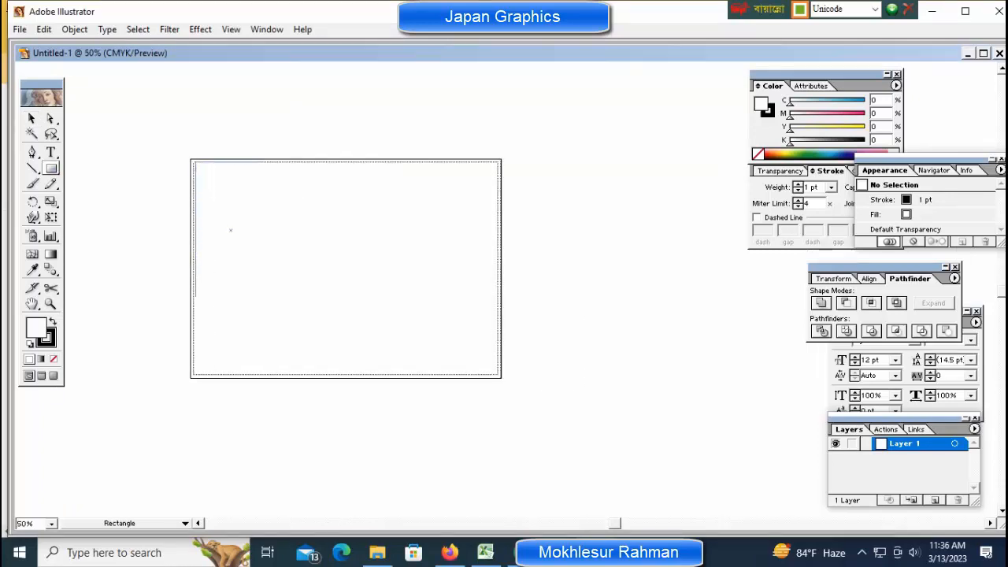
drag(195, 162, 499, 375)
key(ctrl+x)
key(ctrl+v)
key(m)
key(Delete)
- Draw a rectangle covering almost the whole page and fill it with golden yellow (C 0.78, M 18.04, Y 88.24, K 0)
mouse_move(195, 167)
mouse_down()
mouse_move(372, 316)
mouse_move(500, 377)
mouse_up()
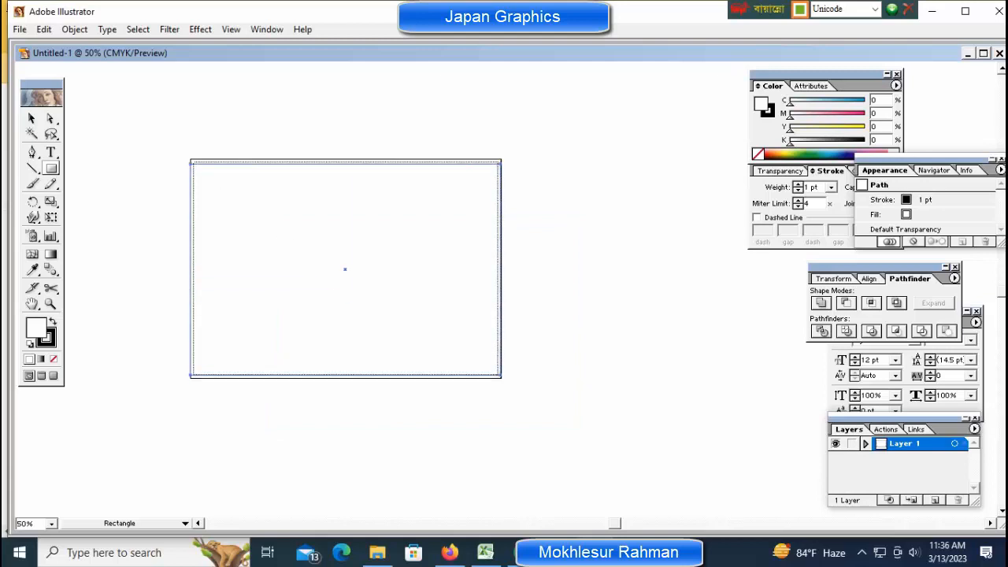
click(796, 154)
click(783, 154)
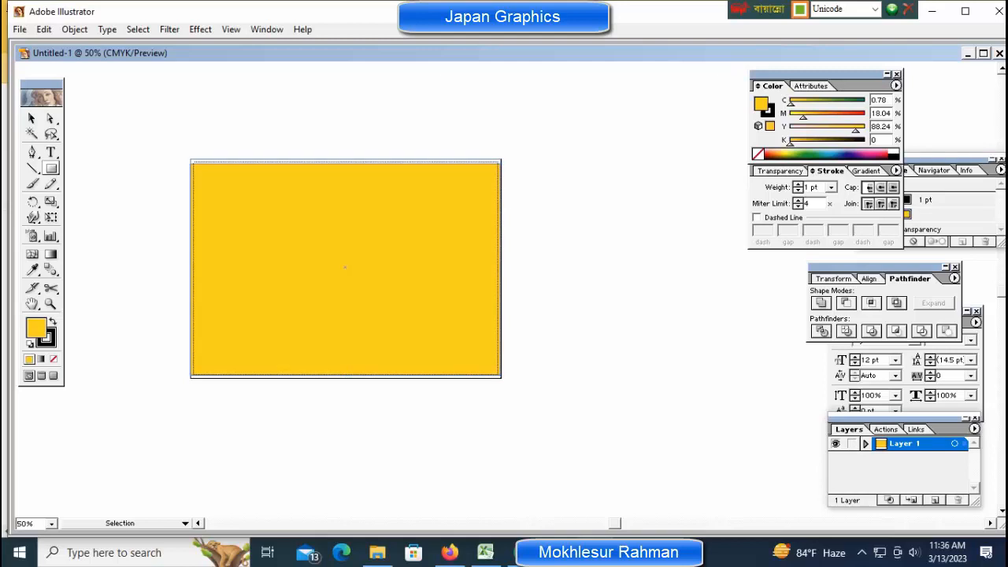
- Adjust the yellow rectangle's top, left and right edges to line up with the dashed page margin
drag(345, 164, 344, 161)
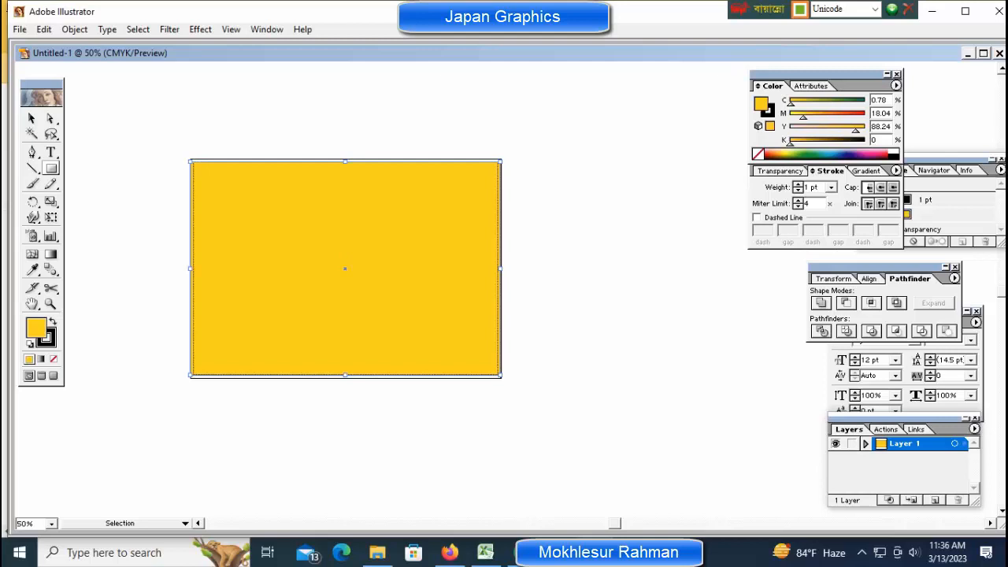
drag(190, 269, 195, 269)
key(ctrl+shift+a)
key(ctrl+a)
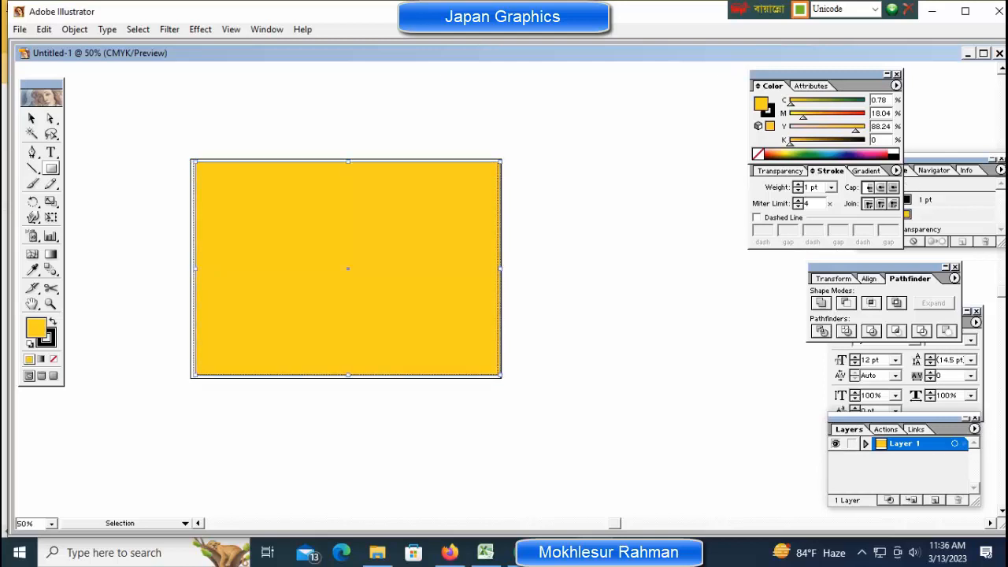
drag(500, 268, 497, 268)
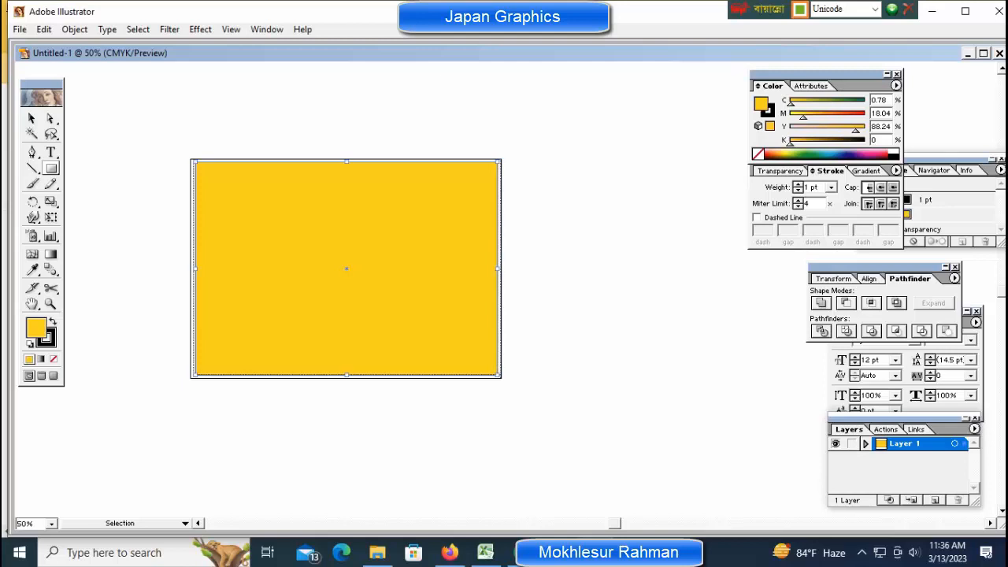
- Show the rulers and place two vertical guides around the page centre, at about 5.5 and 6.3 on the horizontal ruler
key(ctrl+r)
drag(21, 437, 336, 436)
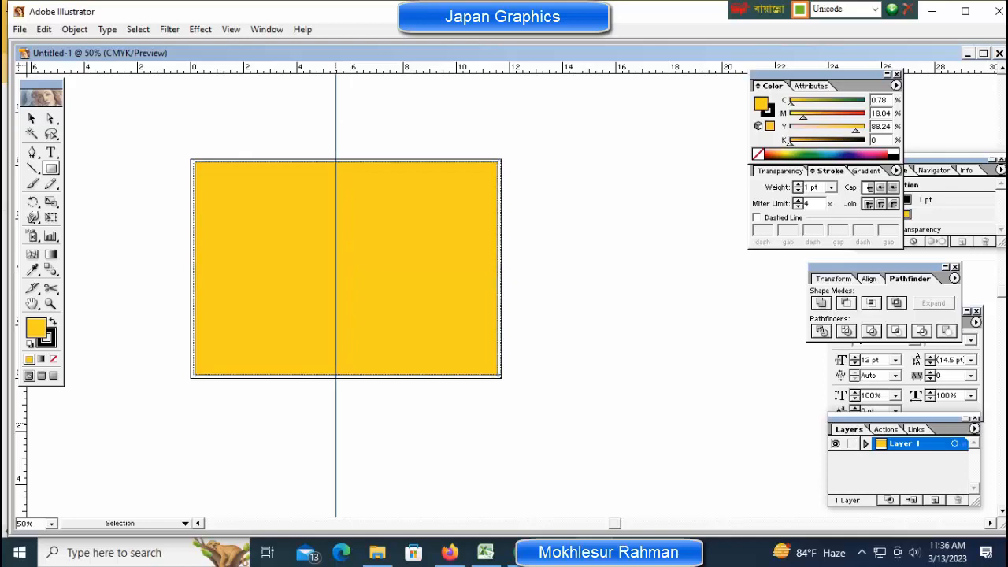
ctrl+click(436, 291)
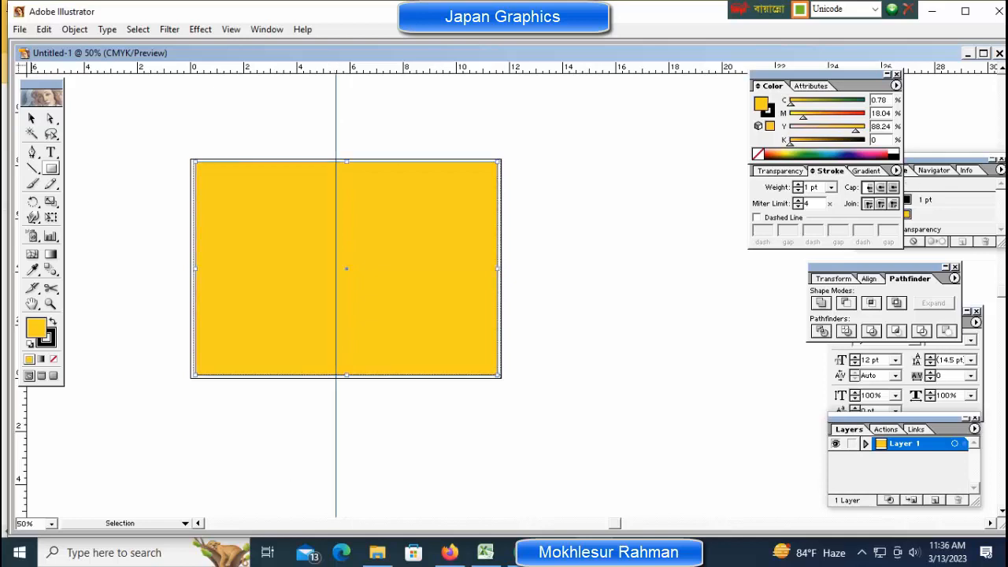
drag(23, 504, 359, 504)
- Try 20% opacity on the yellow rectangle, settle on 50%, and deselect it
ctrl+click(436, 291)
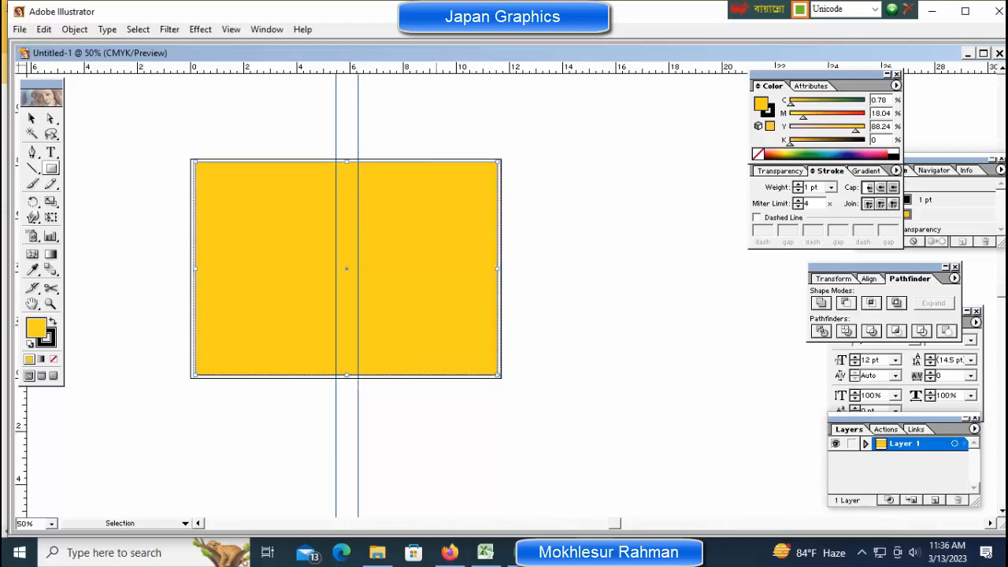
key(F9)
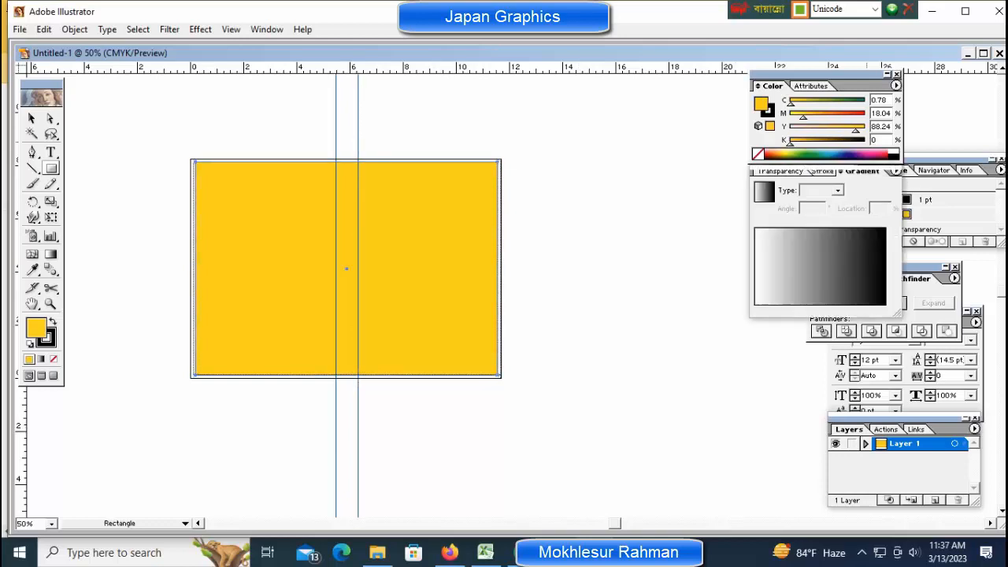
key(F10)
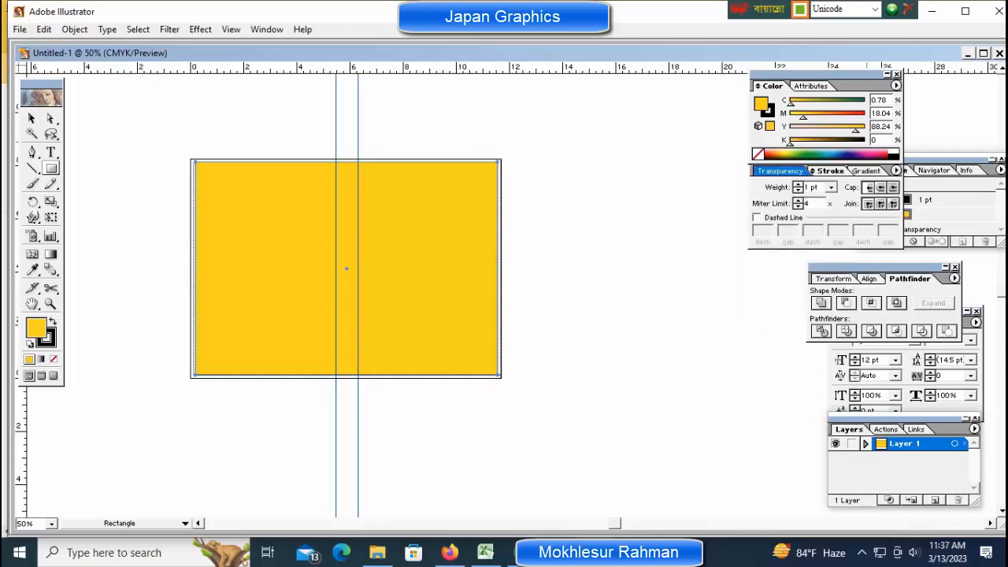
key(shift+F10)
double_click(870, 187)
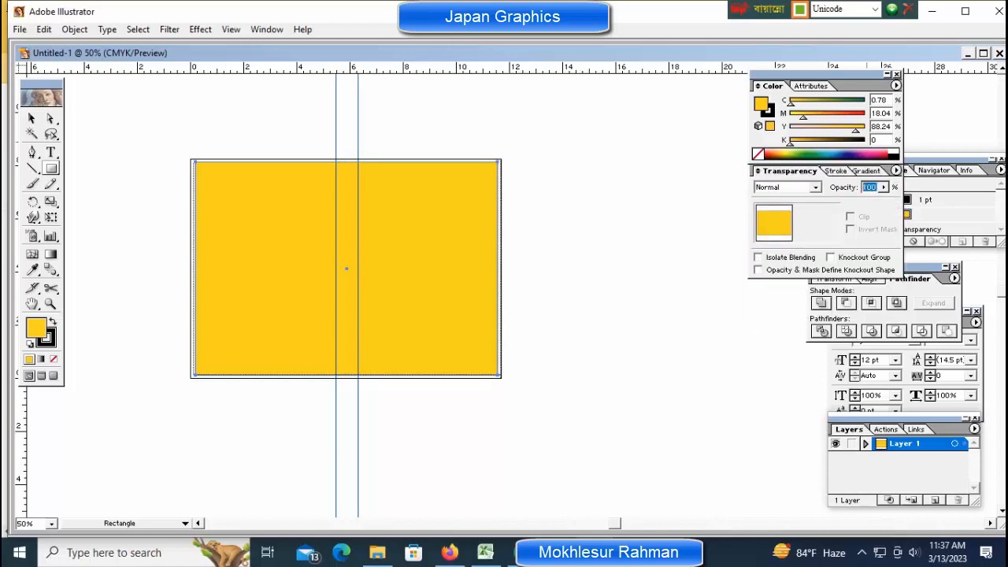
text(20)
key(Return)
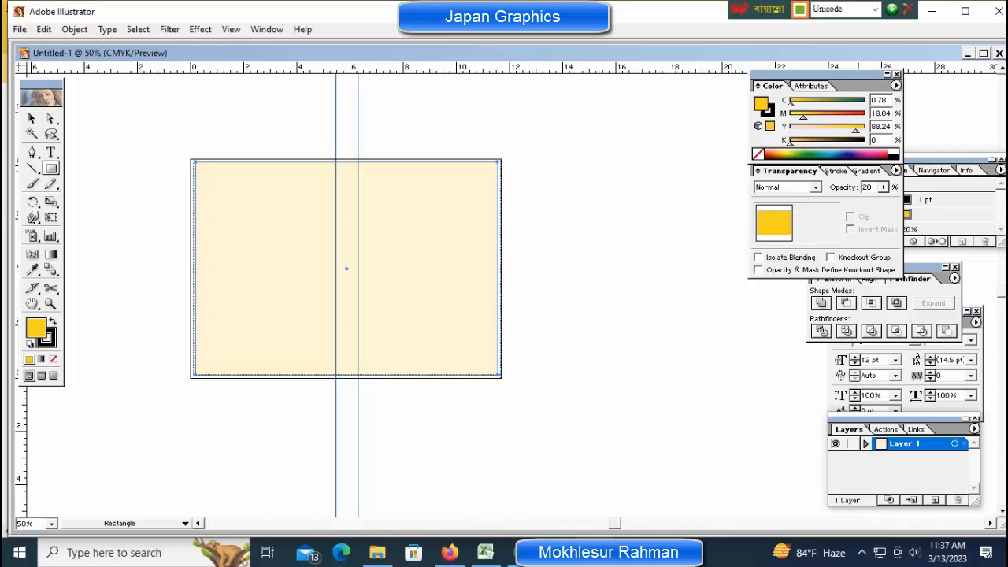
double_click(867, 187)
text(5)
key(Return)
key(ctrl)
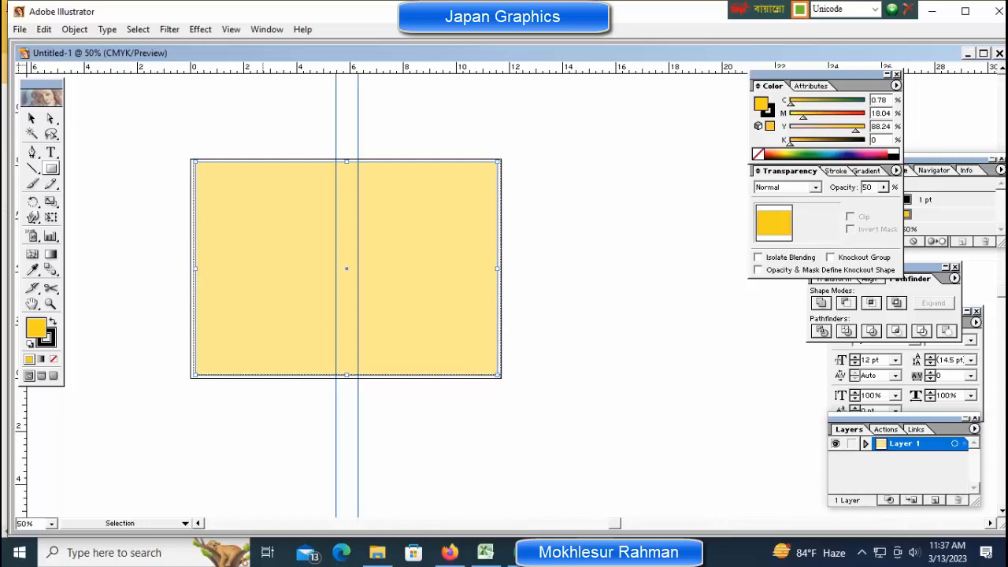
key(ctrl+shift+a)
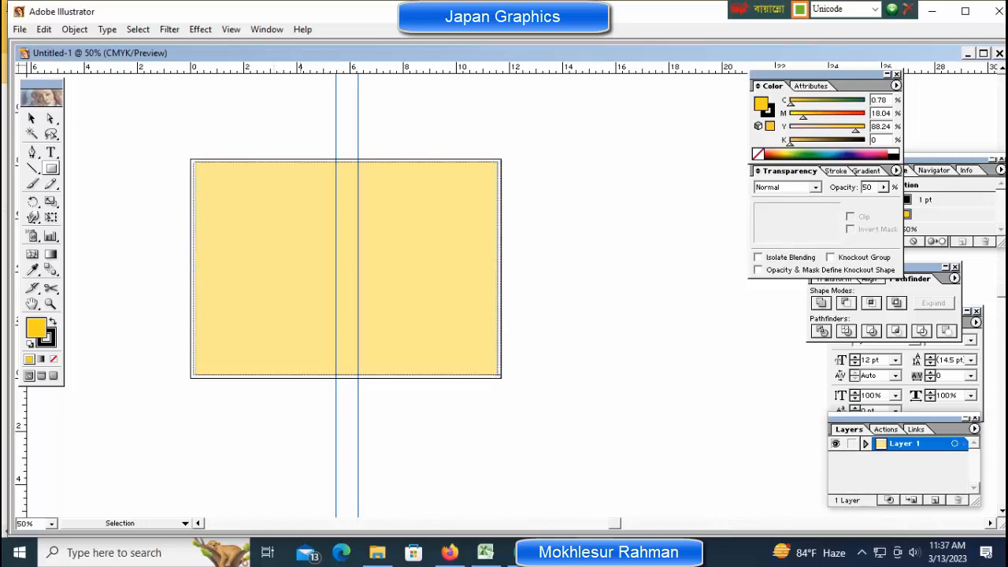
- Unlock the guides, try deleting both vertical guides, and undo the deletion
right_click(302, 114)
click(339, 234)
drag(264, 92, 456, 127)
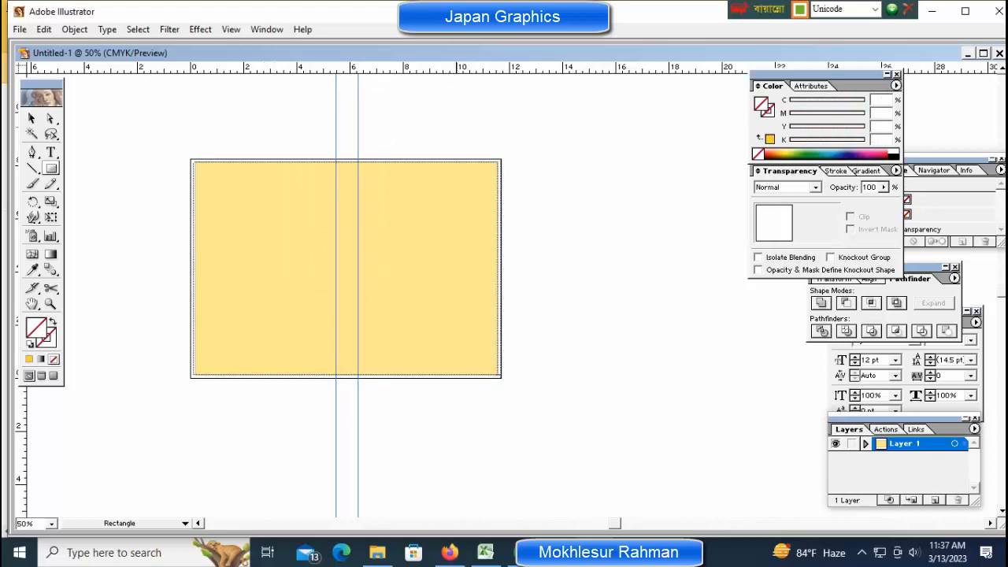
key(Delete)
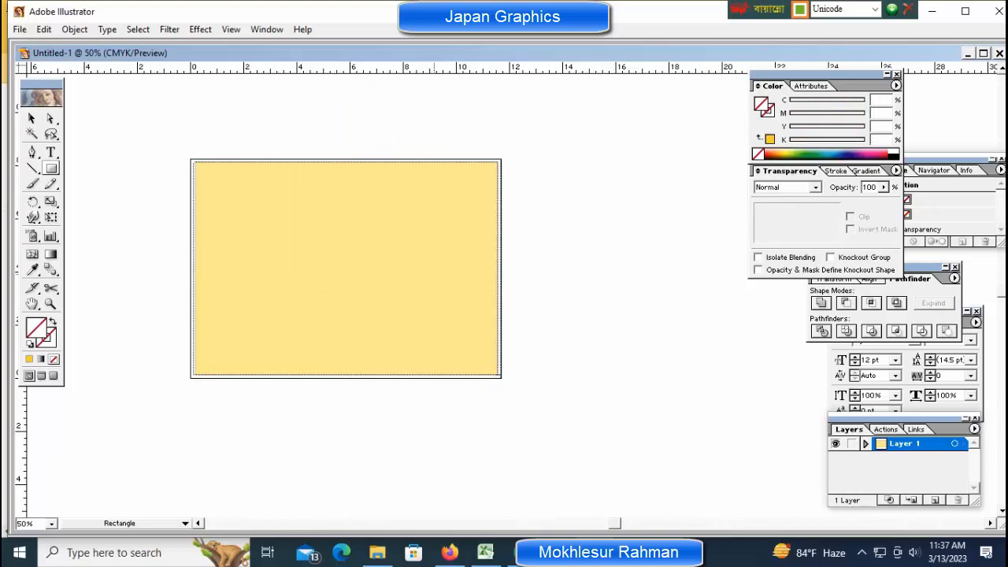
key(ctrl+z)
key(ctrl+shift+a)
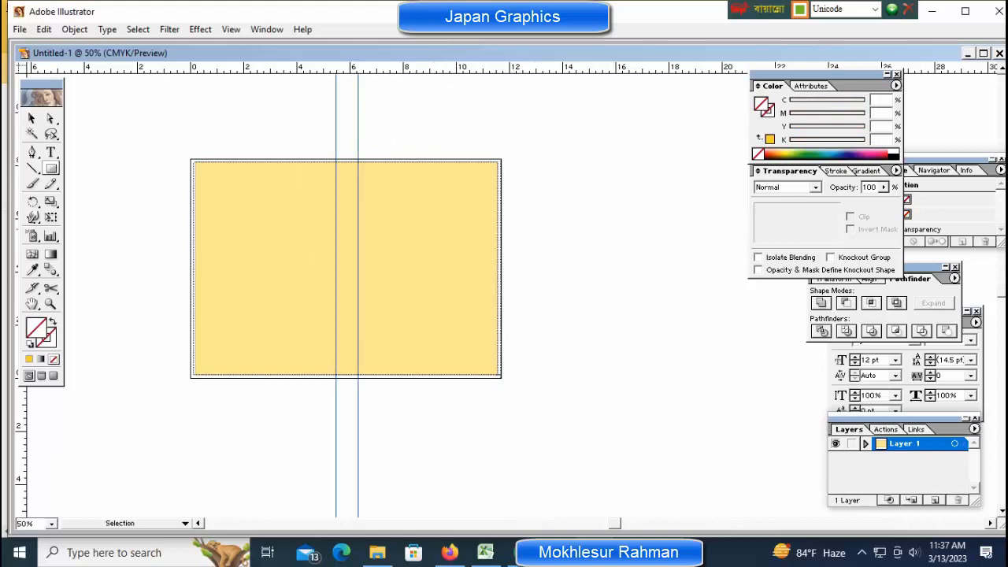
- Lock the two vertical guides in place
ctrl+click(378, 210)
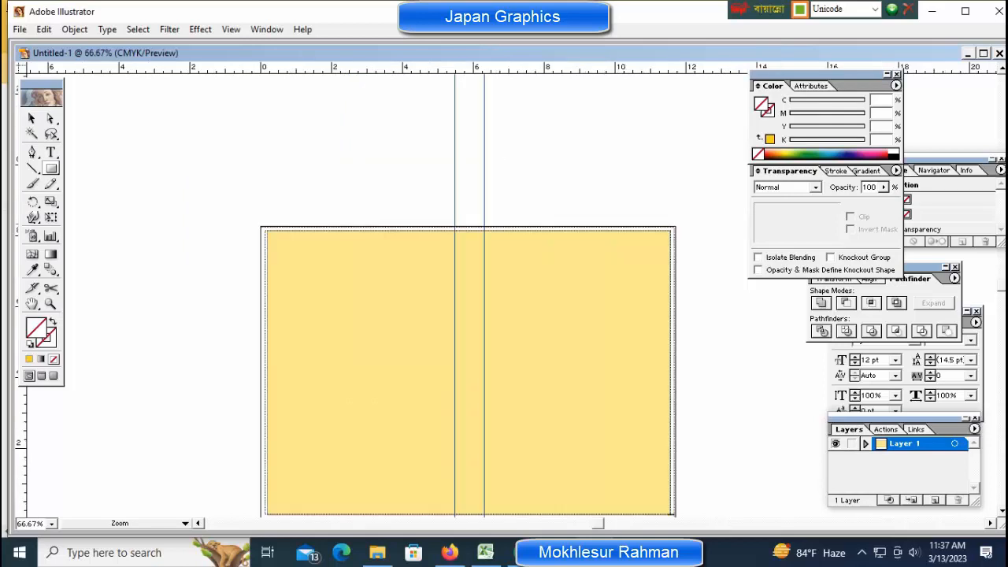
right_click(432, 181)
click(472, 300)
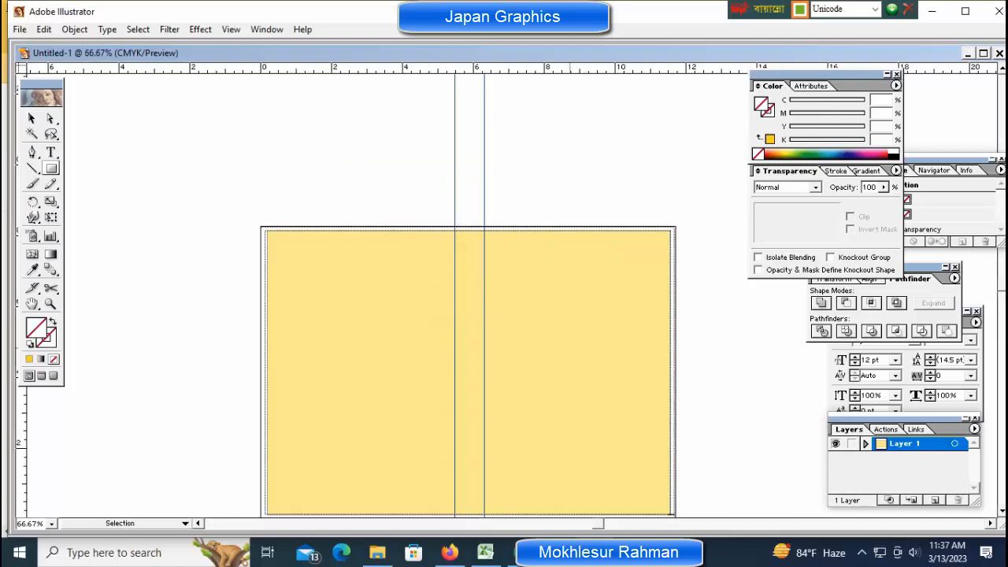
- Draw a narrow vertical rectangle between the two guides, spanning the full height of the yellow background
key(ctrl+minus)
ctrl+click(508, 348)
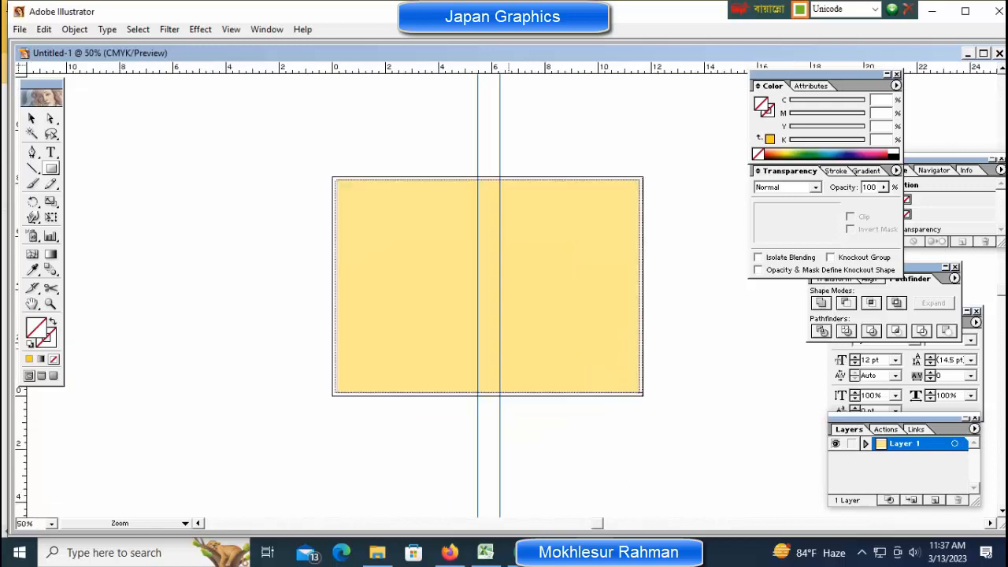
drag(624, 299, 518, 299)
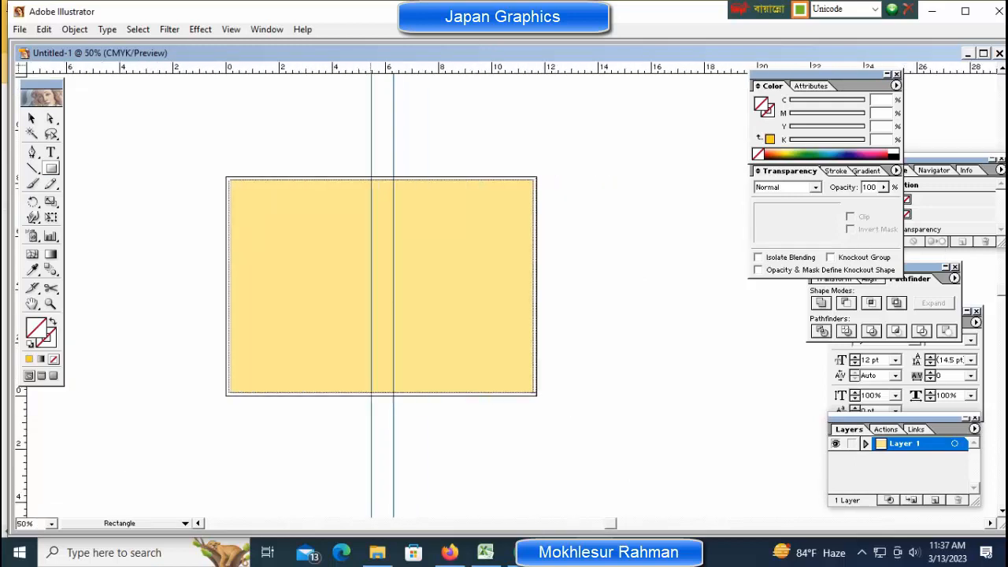
drag(372, 179, 394, 395)
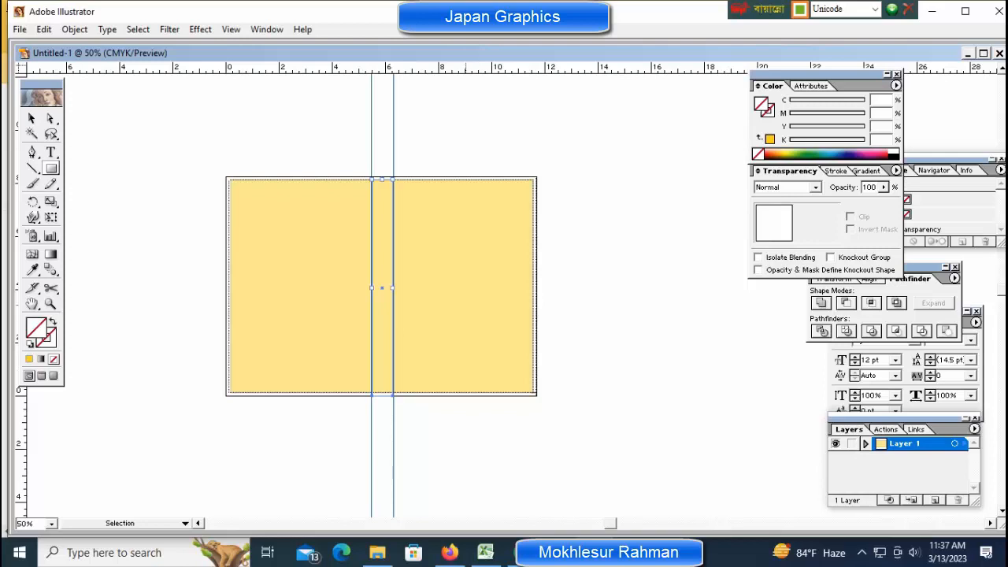
- Fill the narrow central rectangle with orange (C 2.35, M 34.9, Y 95.29, K 0) and deselect it
ctrl+click(553, 260)
drag(308, 233, 407, 284)
key(m)
click(845, 156)
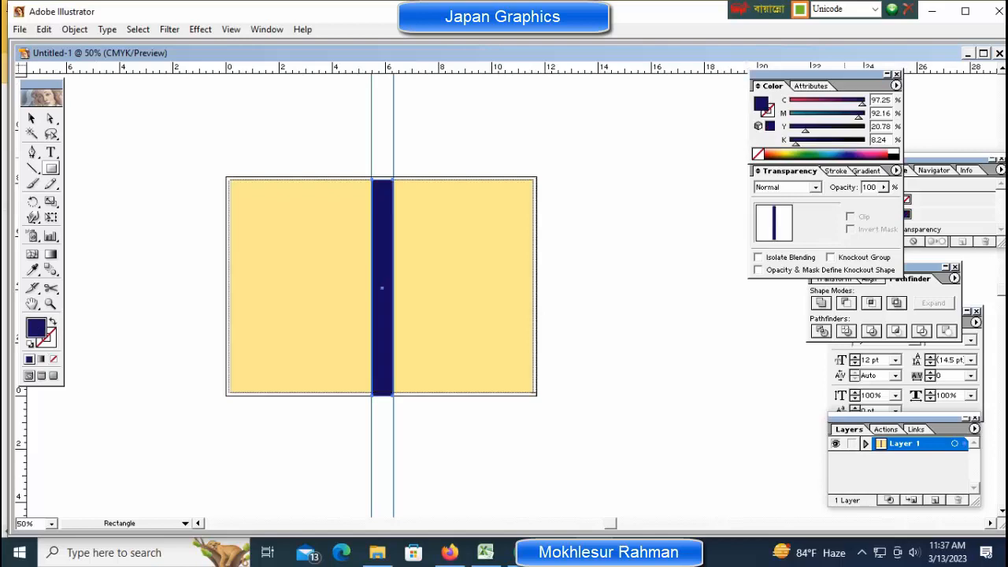
click(807, 155)
click(778, 154)
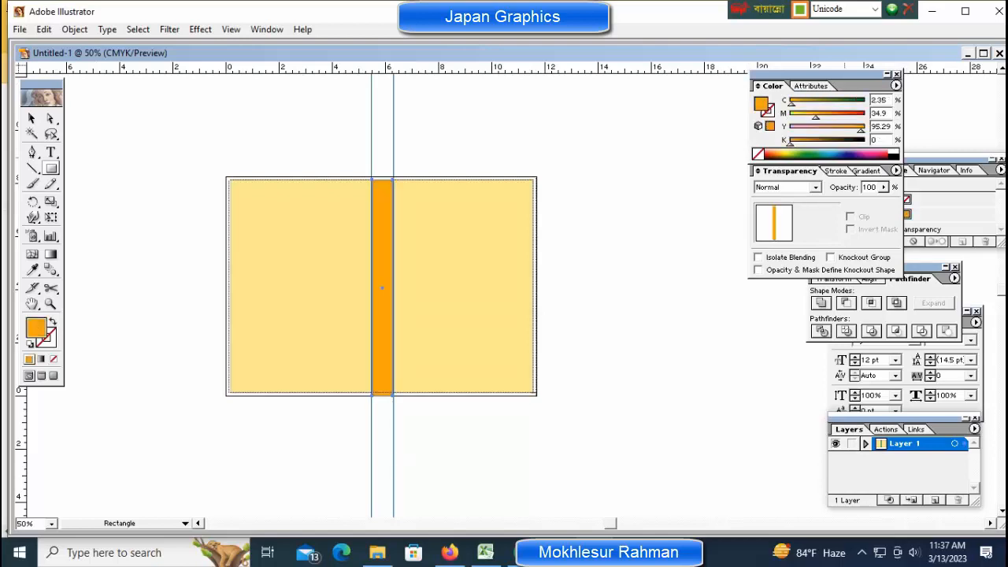
key(ctrl+shift+a)
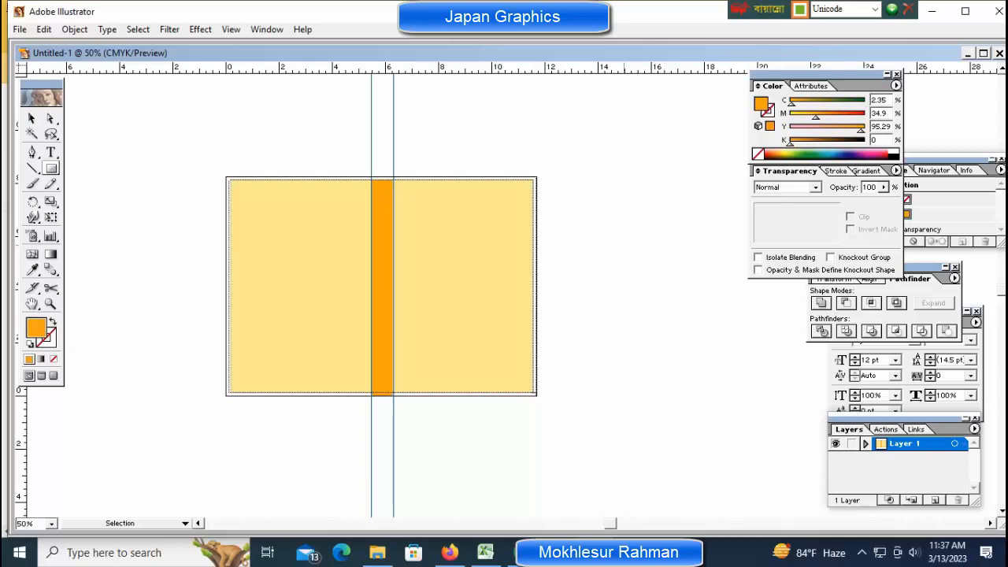
- Unlock the guides and delete both vertical guides beside the orange strip
ctrl+click(495, 241)
ctrl+click(500, 282)
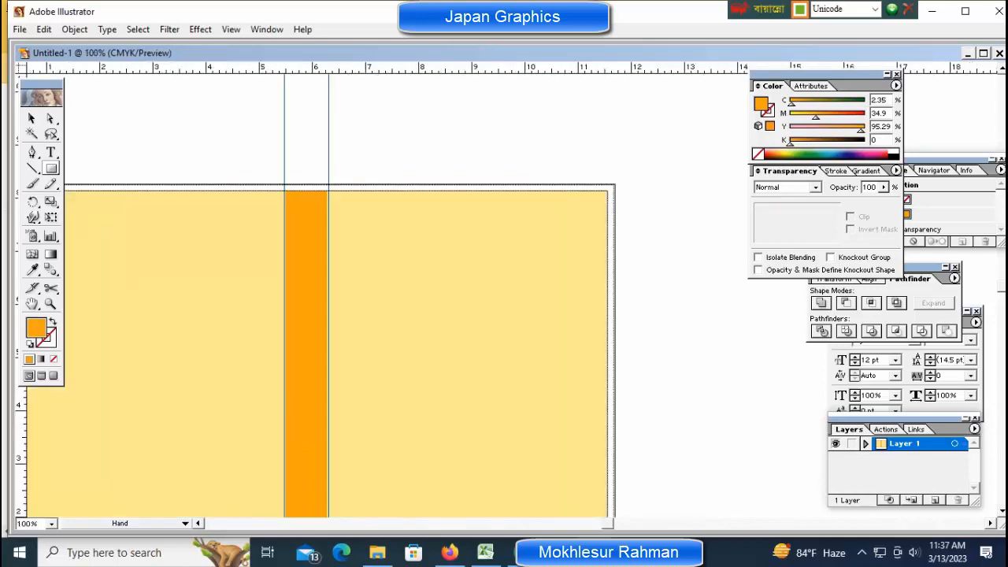
right_click(391, 139)
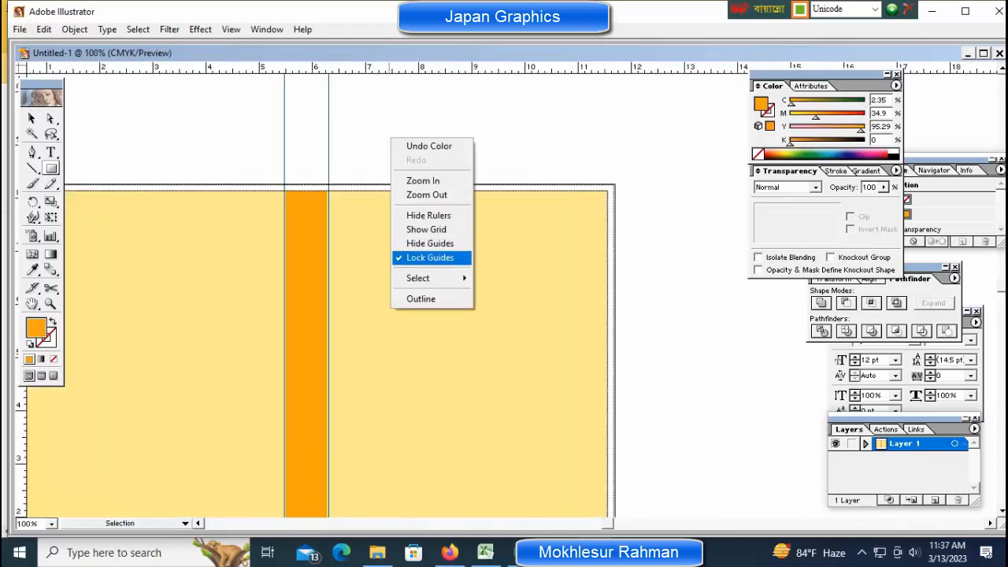
click(427, 257)
drag(273, 117, 396, 154)
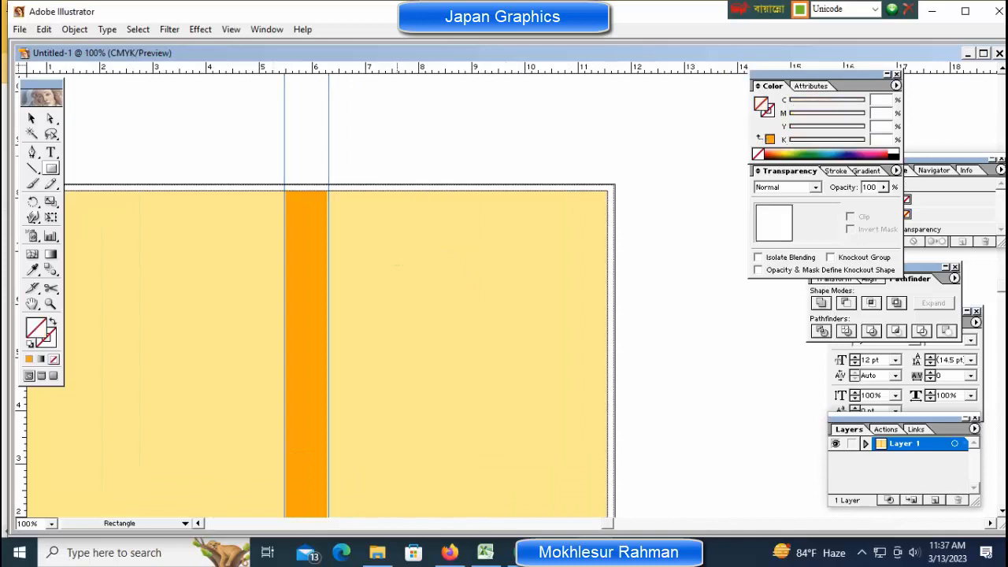
key(Delete)
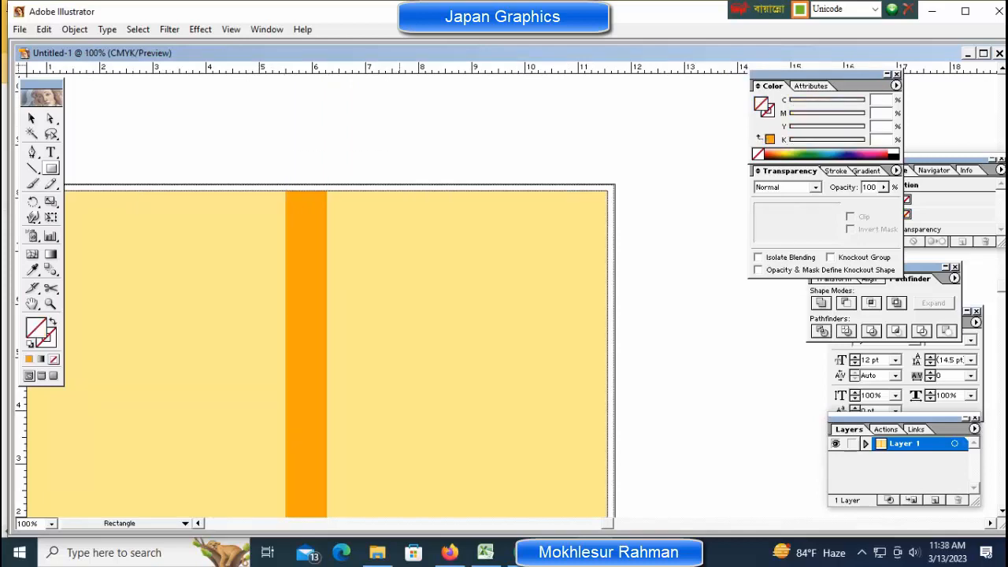
- Add the text "come back" above the page and move it onto the yellow area right of the orange strip
key(t)
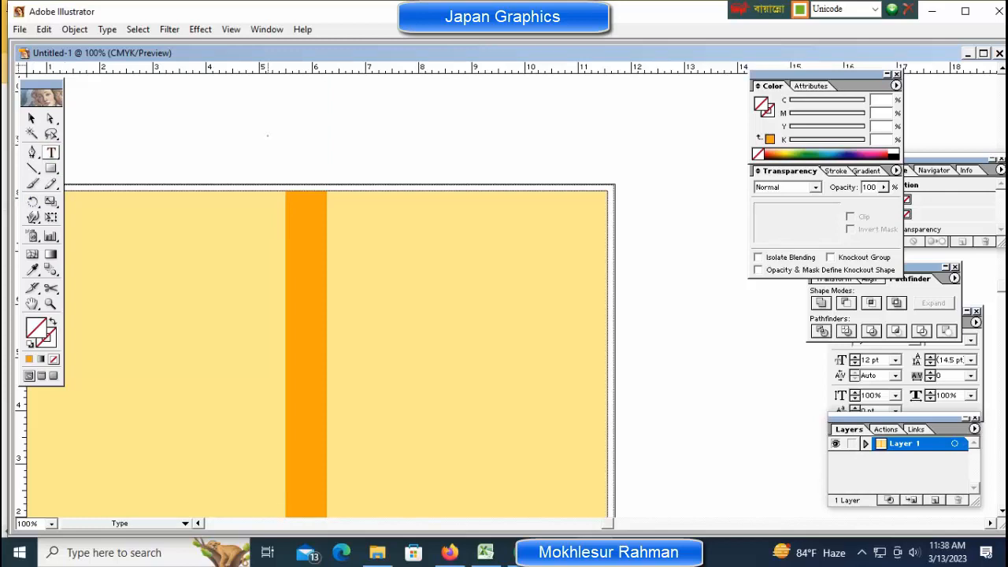
click(268, 135)
text(come back)
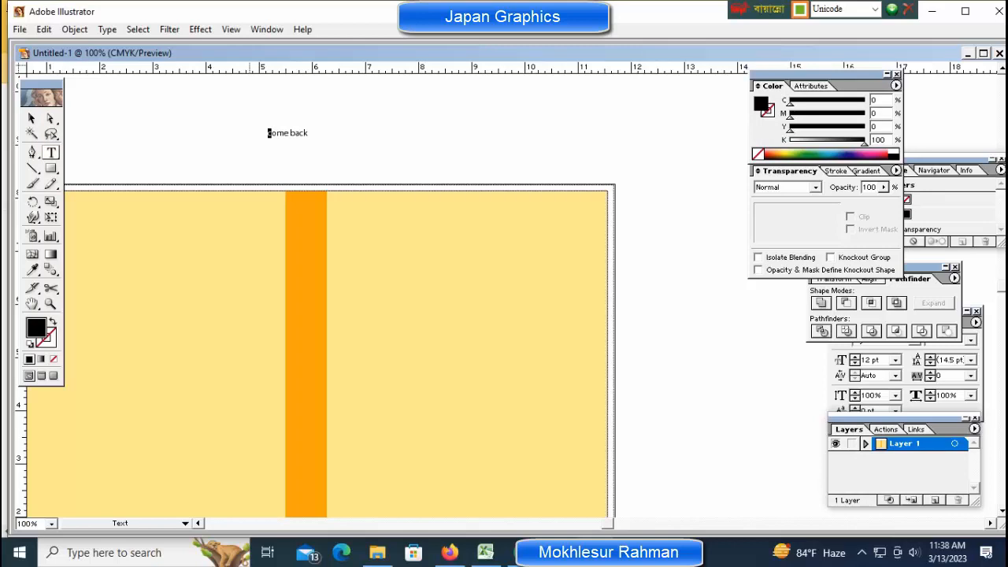
drag(277, 134, 450, 288)
ctrl+click(698, 378)
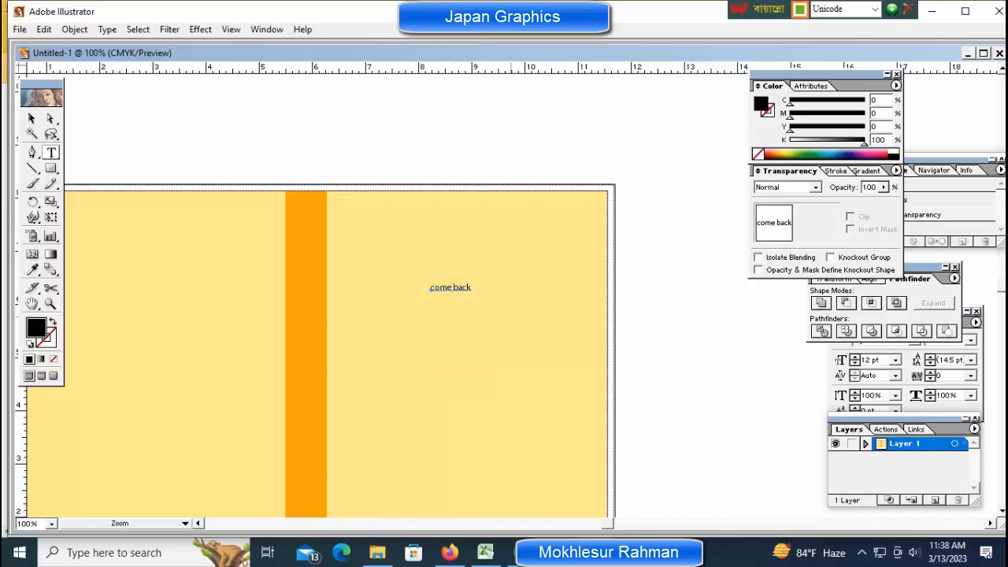
- Switch the input language from Unicode to English and capitalise the text to read "Come Back"
ctrl+click(483, 300)
ctrl+click(516, 312)
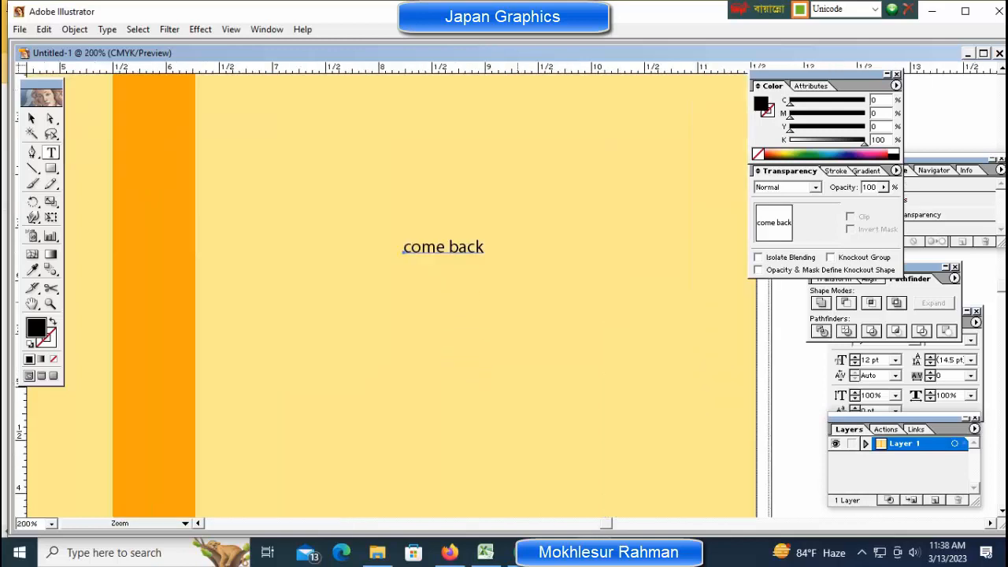
ctrl+click(516, 306)
drag(354, 207, 322, 207)
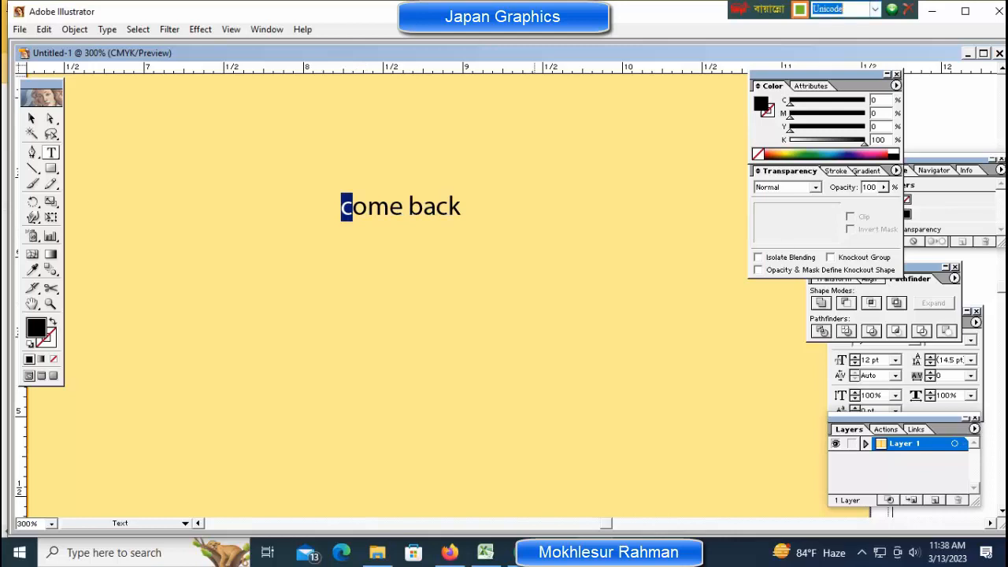
click(875, 10)
click(837, 23)
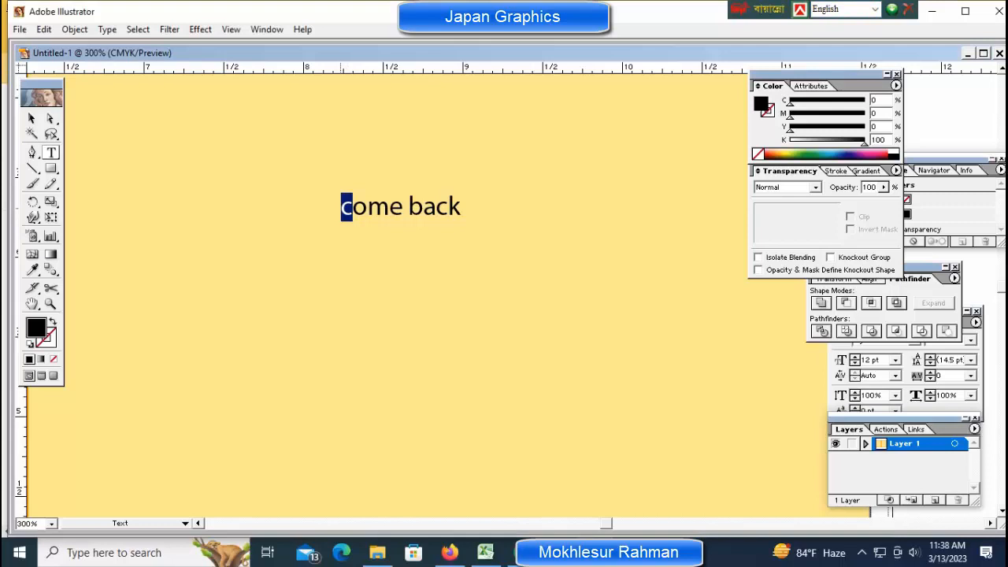
text(C)
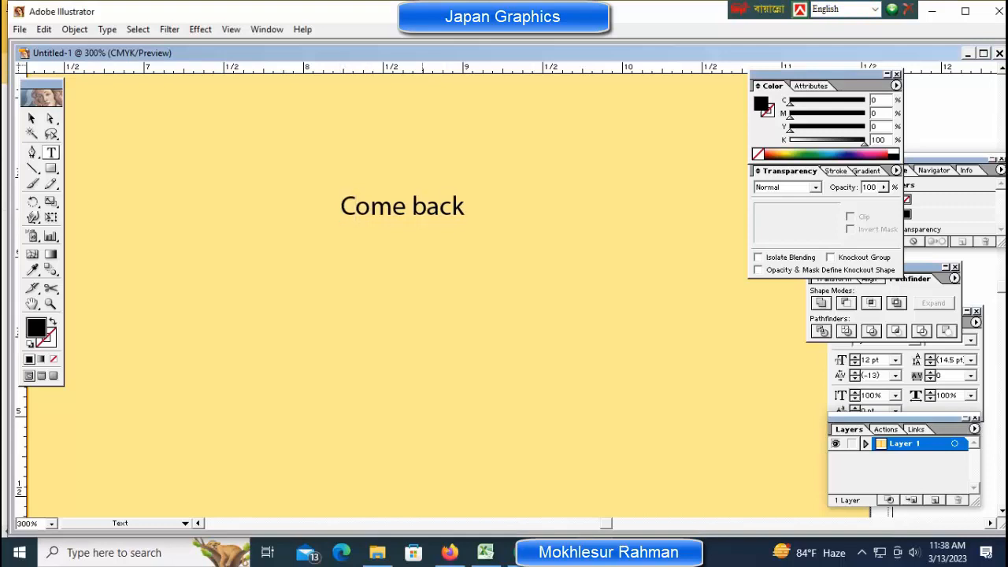
drag(426, 208, 415, 207)
text(B)
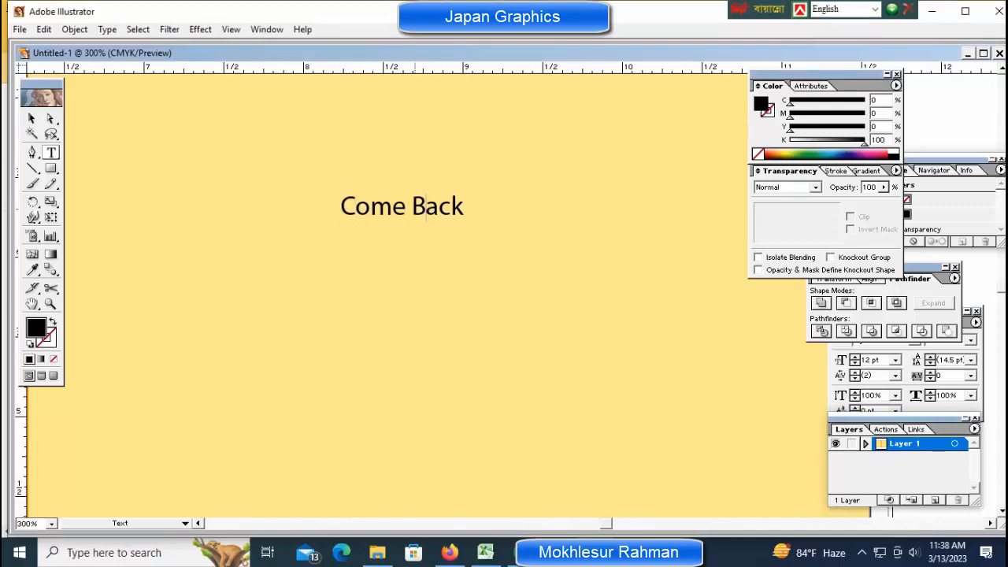
- Enlarge the "Come Back" text to about 62 pt on the yellow area right of the orange strip
key(ctrl+minus)
key(ctrl+minus)
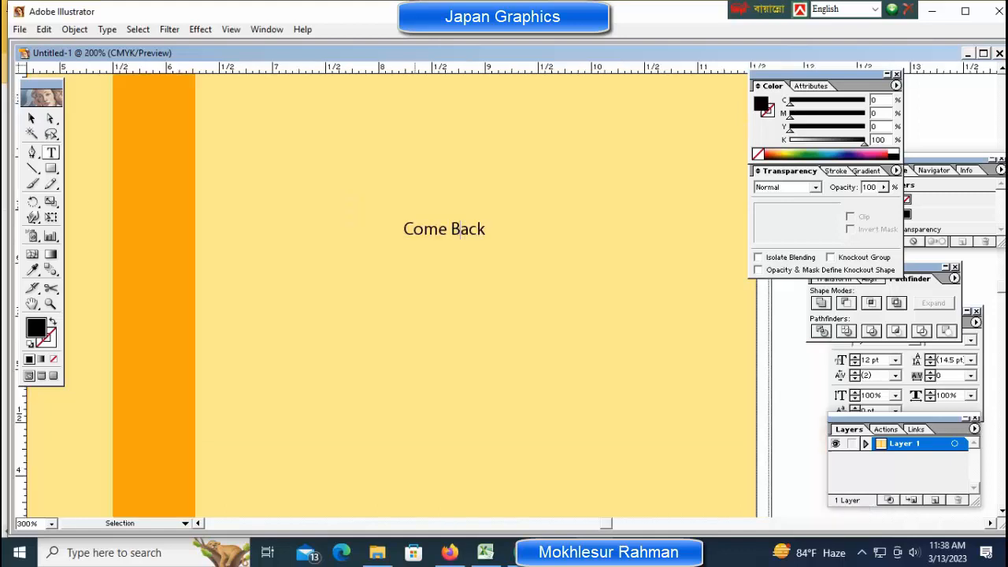
ctrl+click(480, 241)
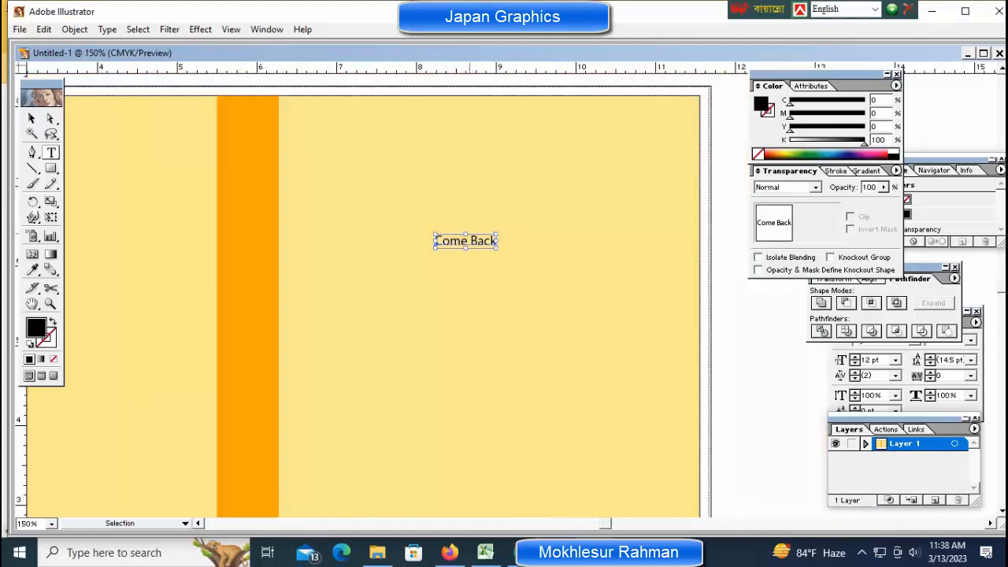
drag(497, 248, 626, 278)
ctrl+click(634, 315)
drag(488, 294, 682, 352)
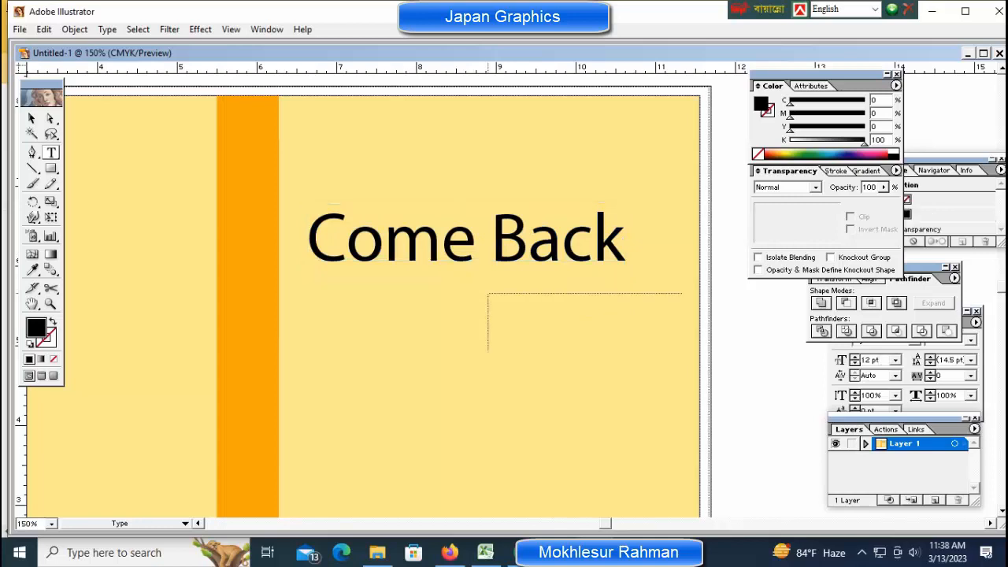
ctrl+click(484, 247)
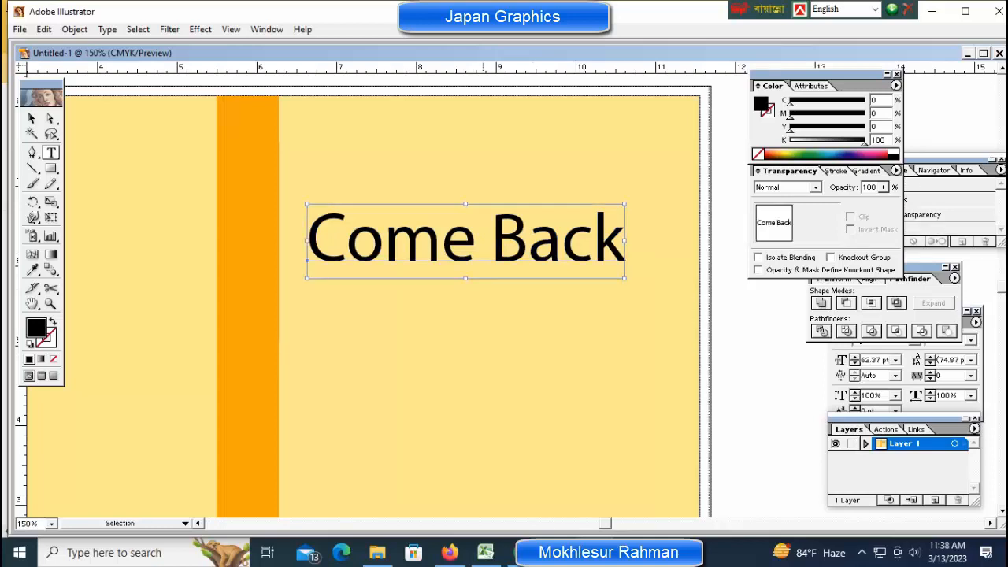
- Reduce the "Come Back" title to about 49 pt and place a copy of it lower down, across the orange strip
key(ctrl+minus)
key(ctrl+minus)
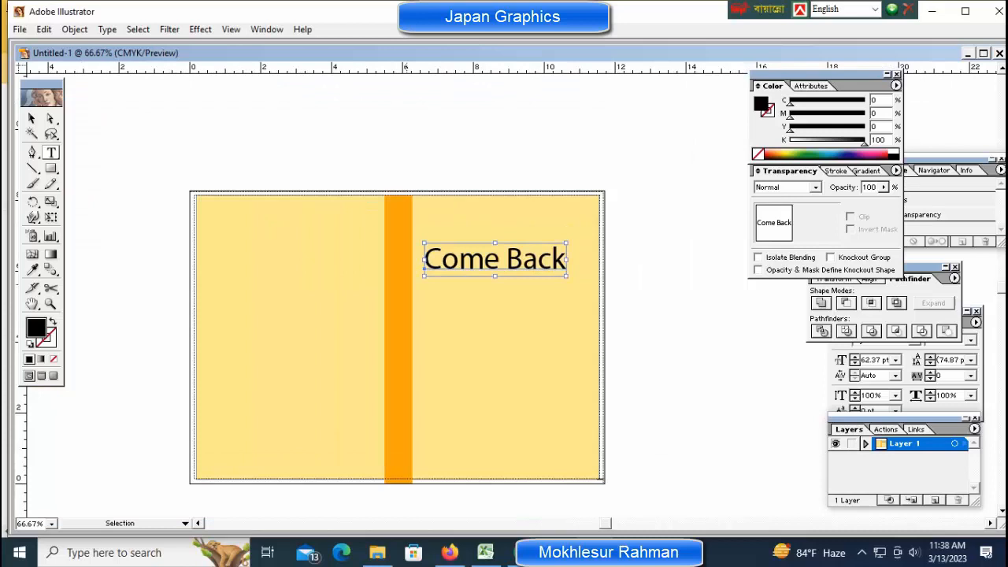
drag(424, 243, 538, 247)
drag(538, 247, 336, 400)
click(628, 303)
click(483, 273)
- Rotate the copied "Come Back" text by 90° around its lower-left corner so it reads vertically
key(r)
alt+click(335, 400)
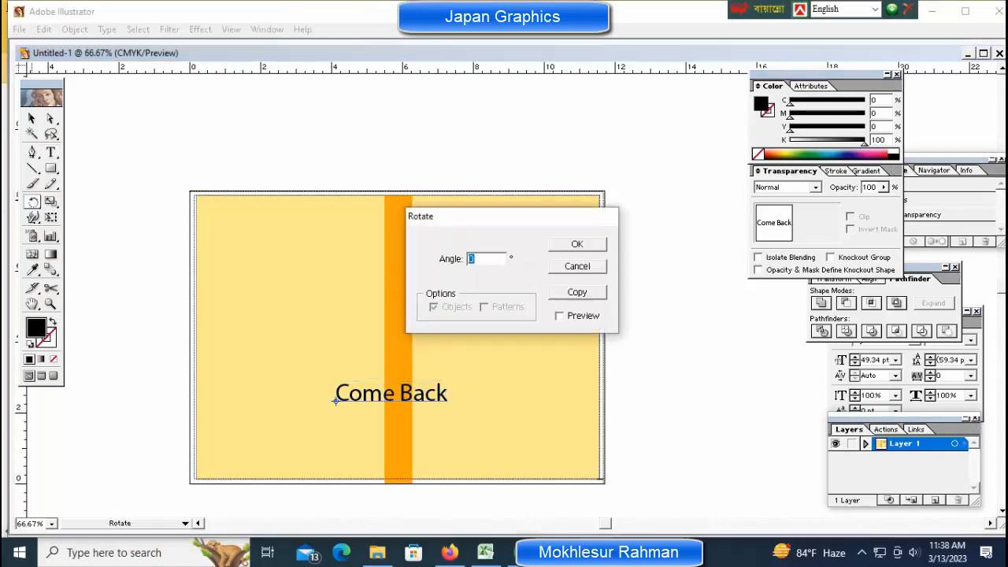
text(90)
key(Return)
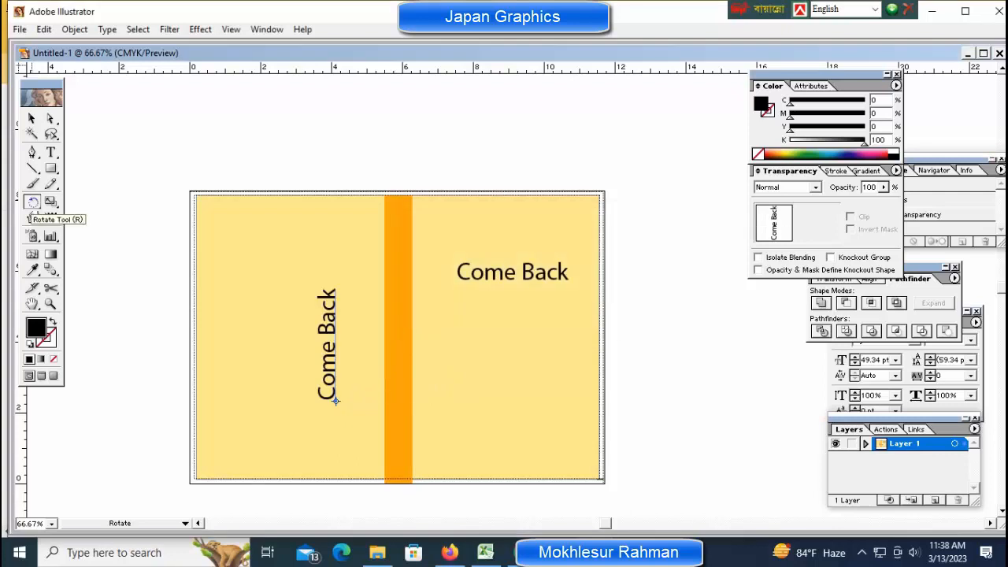
- Scale the vertical "Come Back" copy down to about 33 pt and move it onto the upper part of the orange strip
key(v)
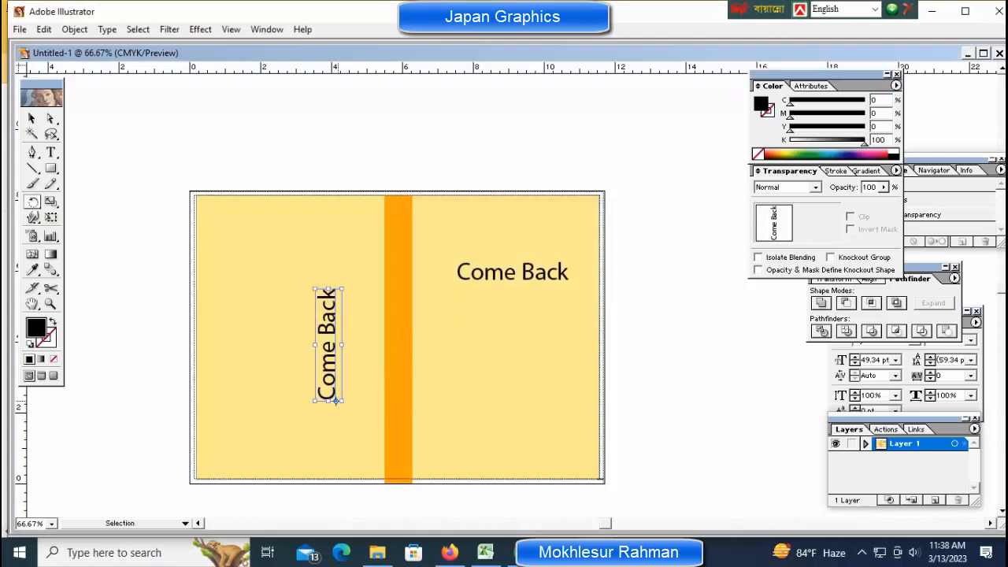
drag(341, 402, 400, 292)
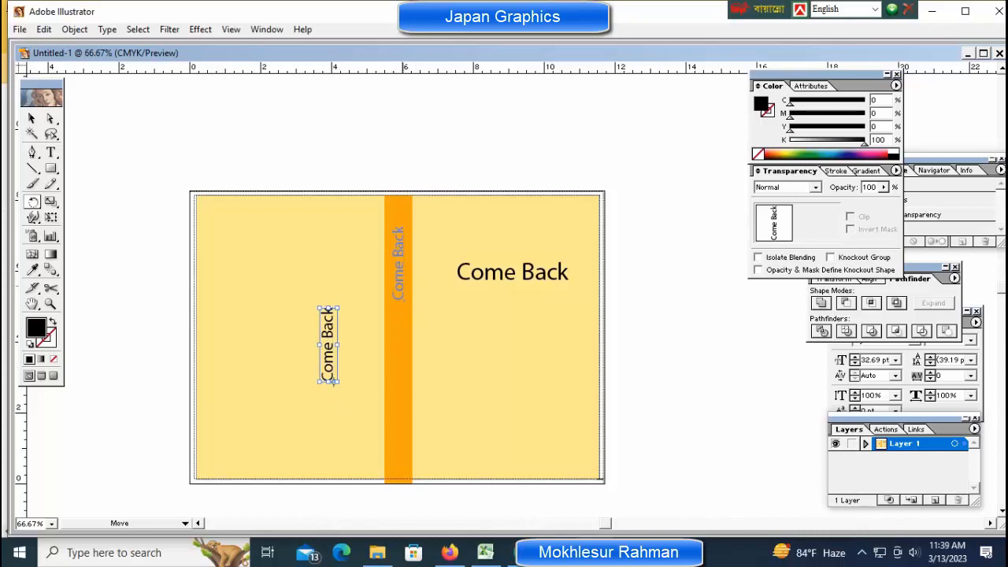
drag(400, 298, 404, 299)
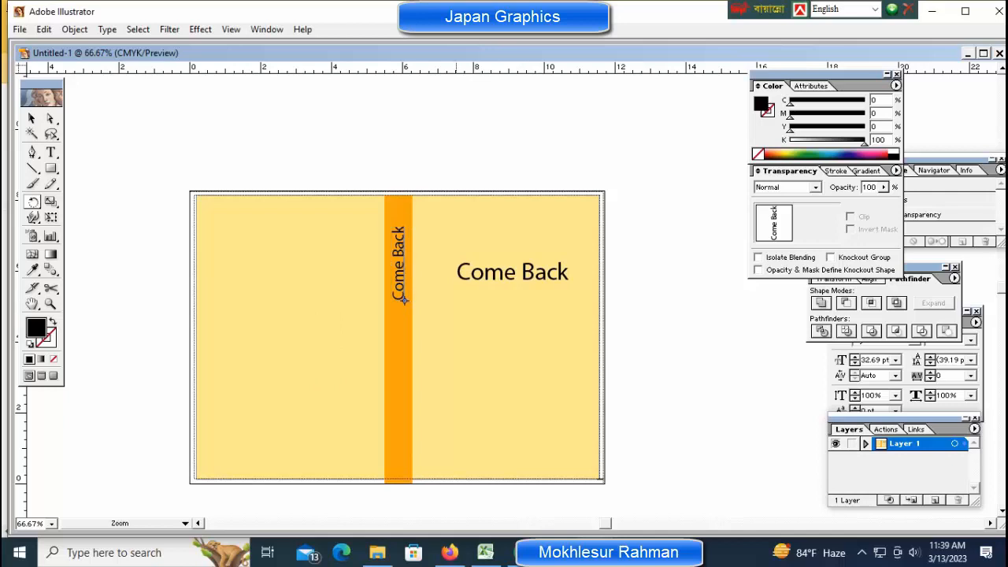
- Nudge the vertical "Come Back" text slightly left on the orange strip, fill it with white and deselect it
ctrl+click(457, 289)
key(Left)
key(Left)
key(Left)
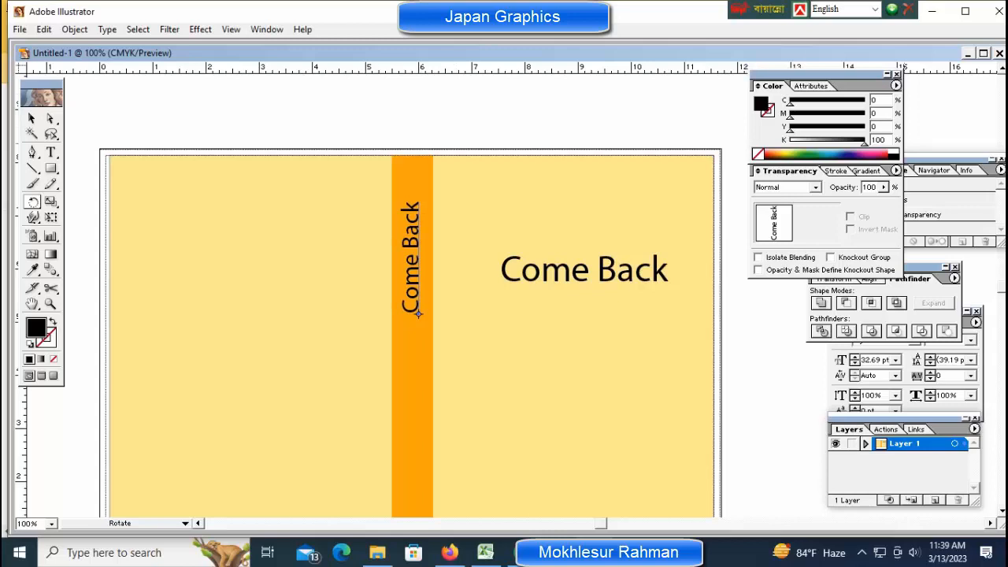
click(893, 151)
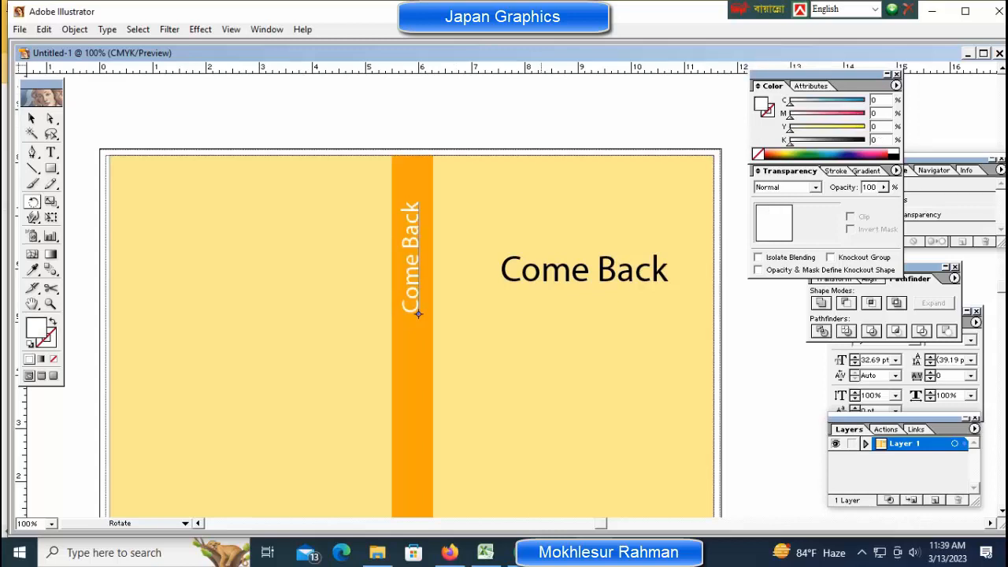
key(ctrl+shift+a)
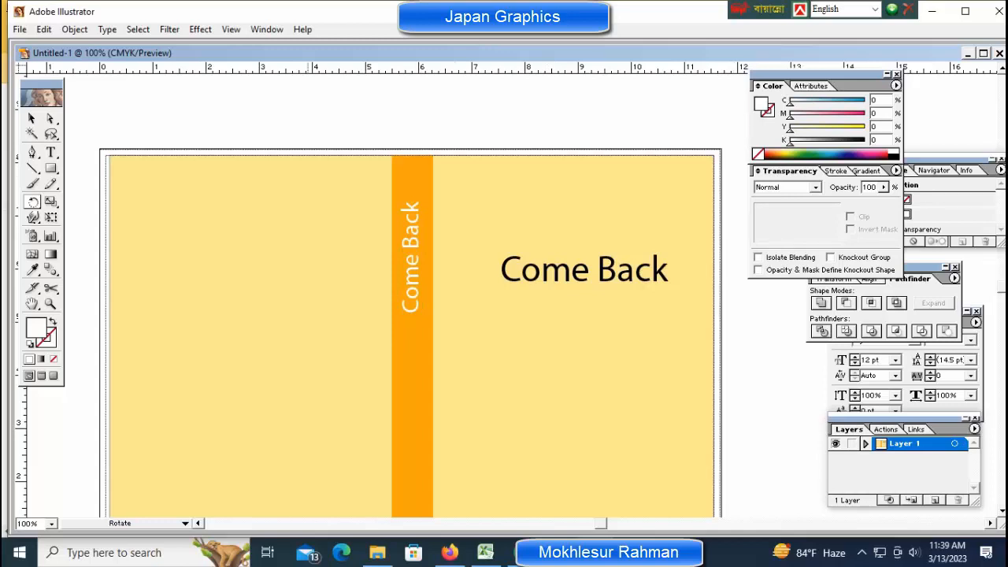
- Add the text "Novel", enlarge it and position it near the top of the front cover, above the title
key(t)
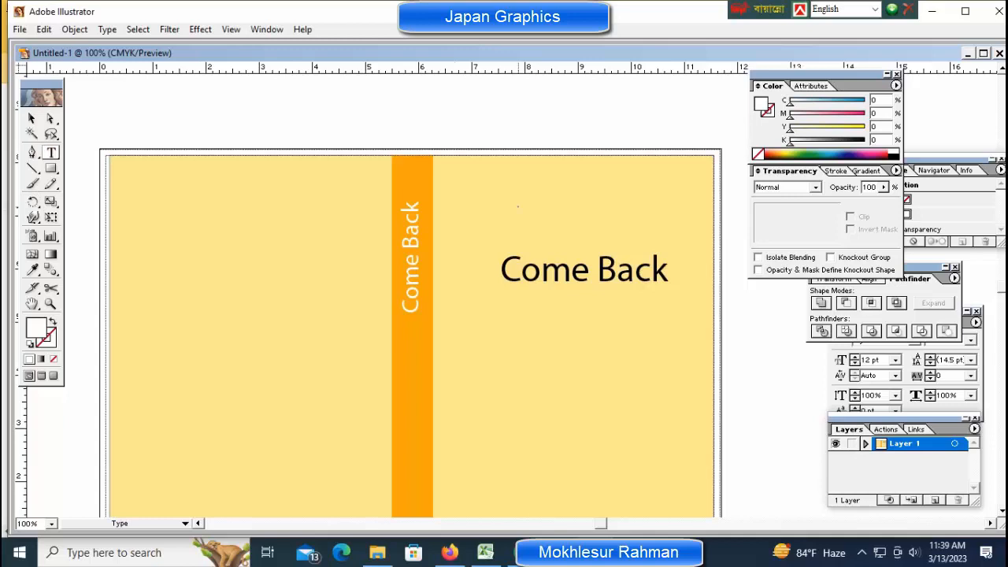
click(518, 205)
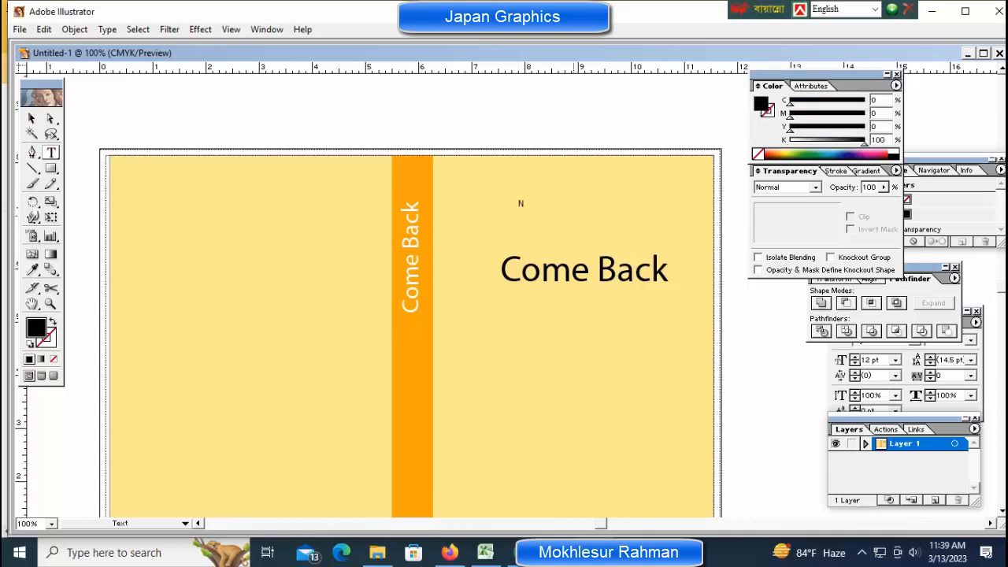
key(ctrl)
ctrl+click(532, 204)
mouse_move(540, 199)
mouse_down()
mouse_move(552, 193)
mouse_move(538, 202)
mouse_up()
mouse_move(493, 182)
mouse_down()
mouse_move(471, 185)
mouse_move(504, 183)
mouse_up()
- Enlarge the horizontal "Come Back" title slightly about its centre and deselect it
ctrl+click(613, 271)
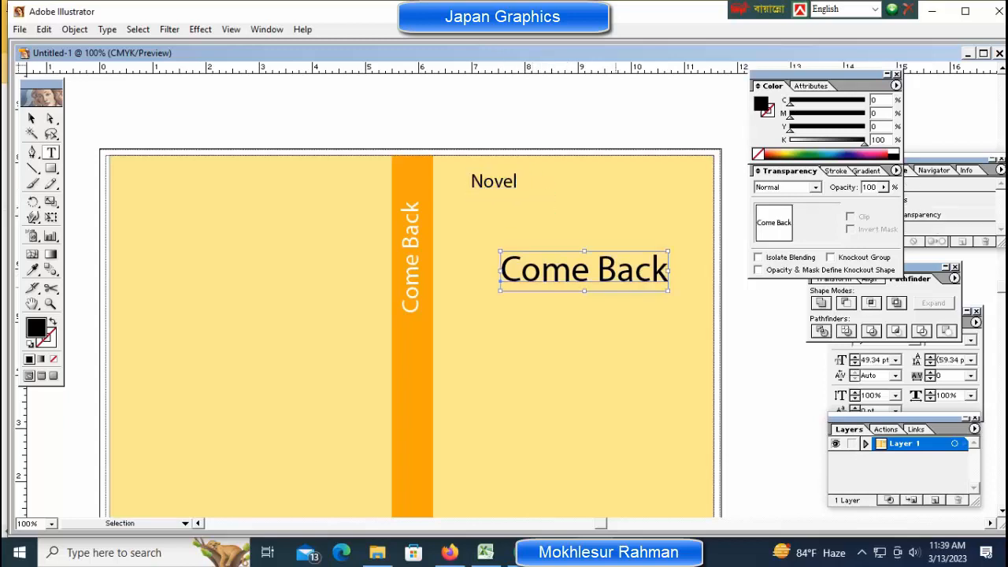
drag(668, 292, 677, 294)
ctrl+click(612, 346)
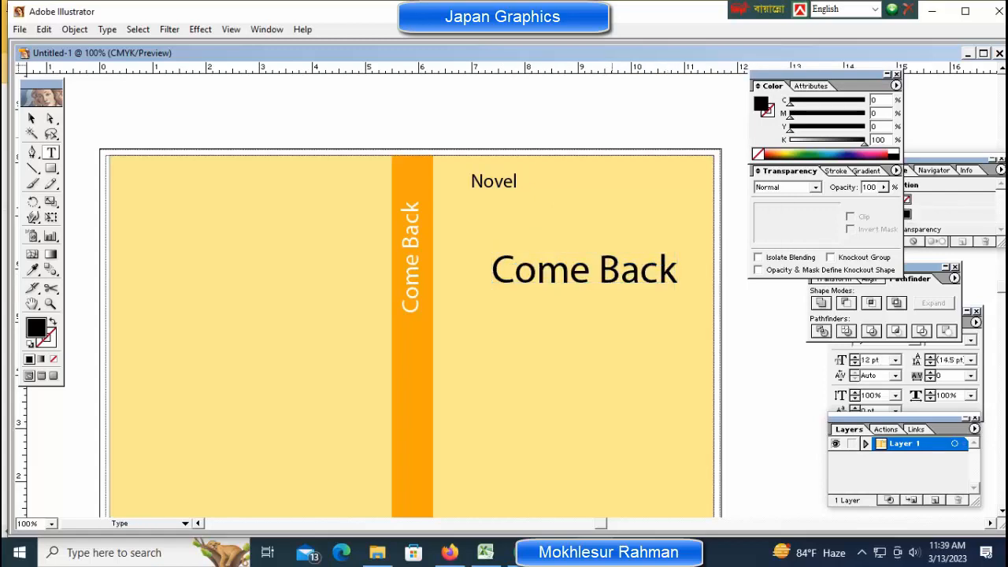
key(ctrl+minus)
key(ctrl+minus)
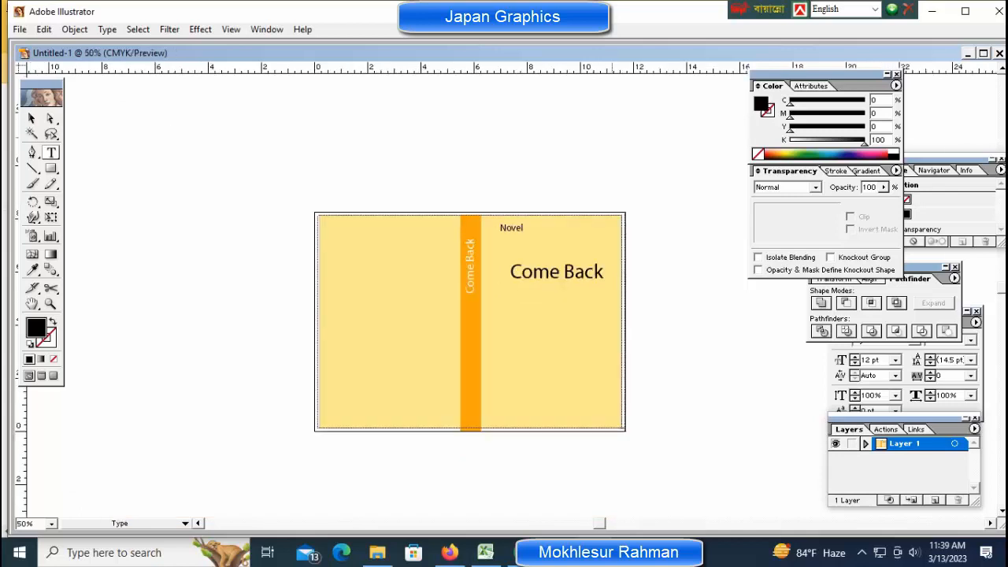
ctrl+click(549, 273)
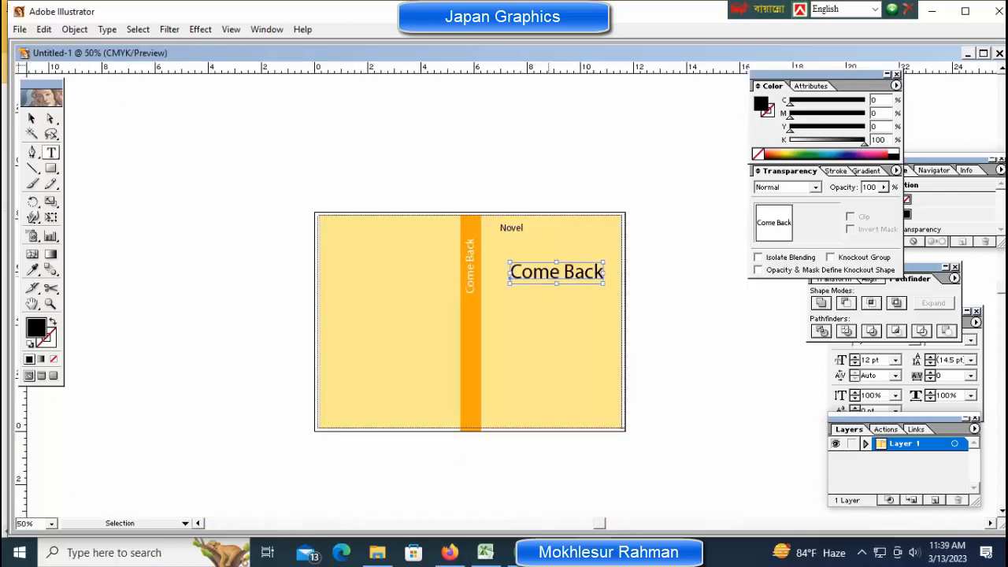
key(ctrl+shift+a)
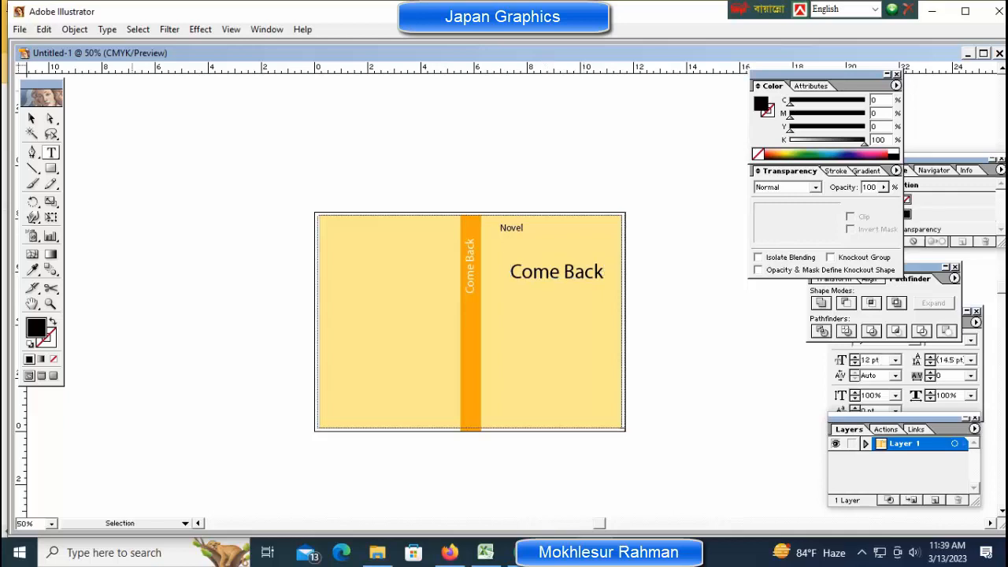
- Place the image 33333333 from the Image folder on the Desktop into the cover
click(19, 29)
click(37, 191)
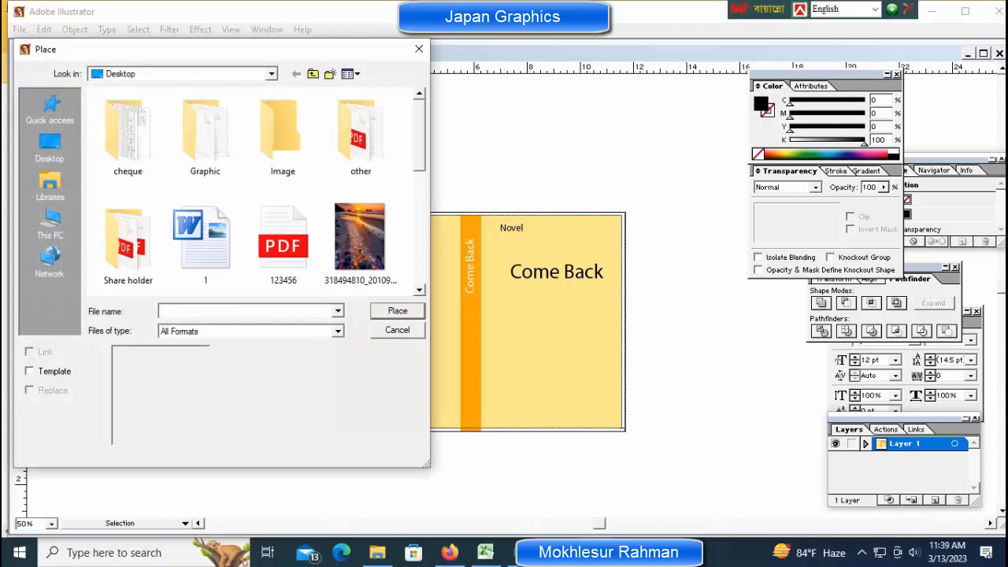
double_click(282, 134)
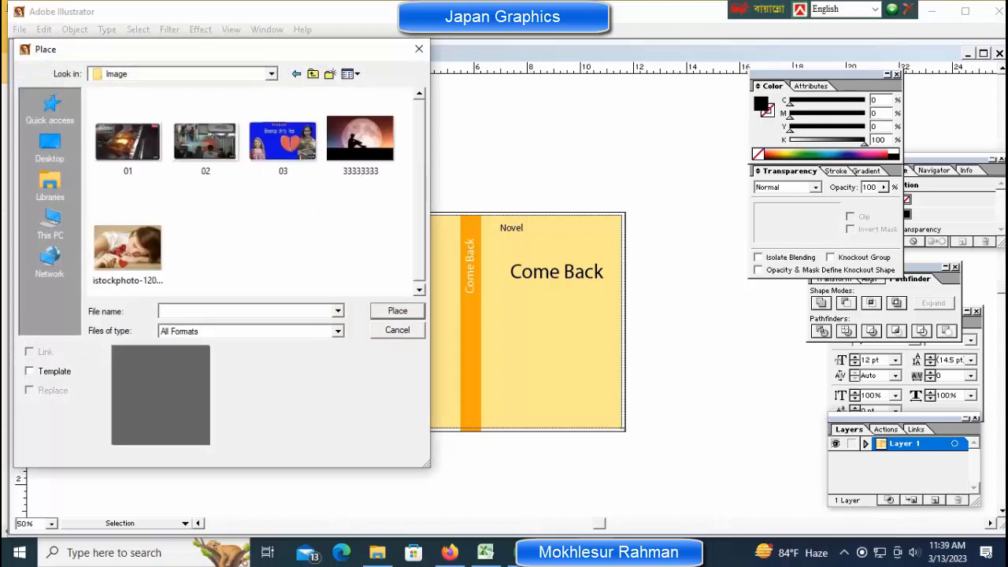
click(360, 139)
click(398, 311)
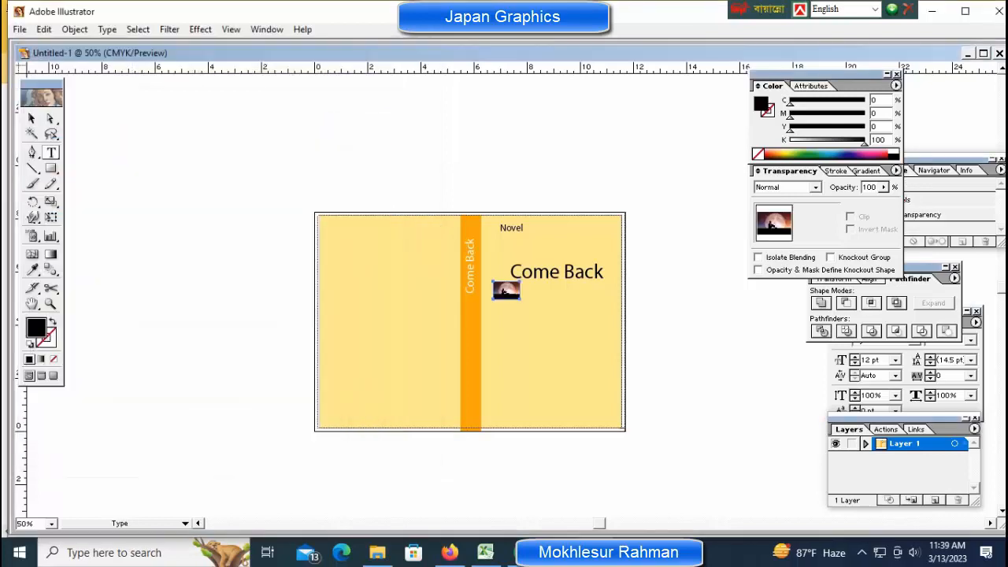
- Enlarge the moon silhouette picture, position it directly below the "Come Back" title and deselect it
drag(520, 299, 552, 320)
drag(507, 290, 540, 319)
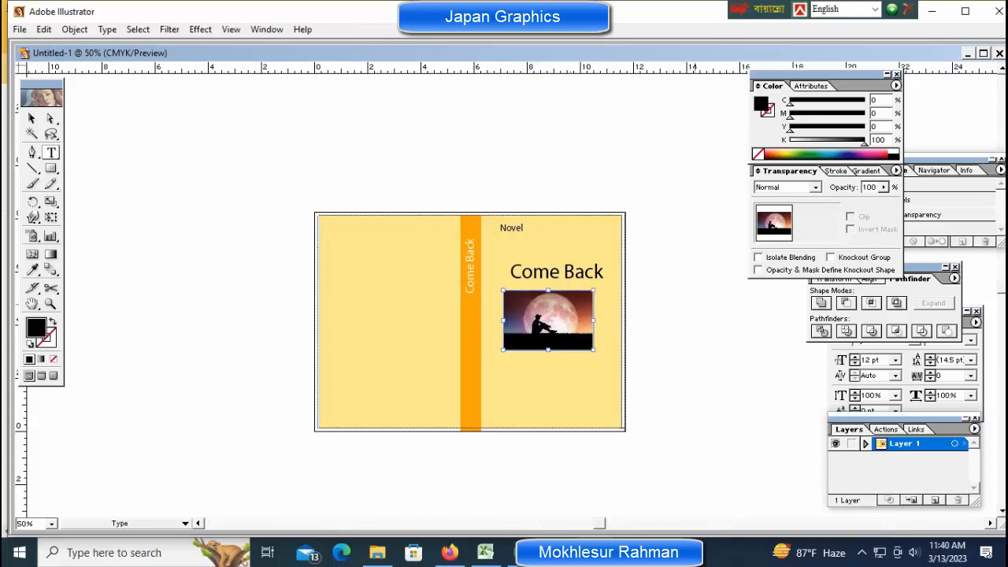
ctrl+click(689, 318)
- Place the istockphoto picture of the woman with the red heart from the Image folder
click(20, 30)
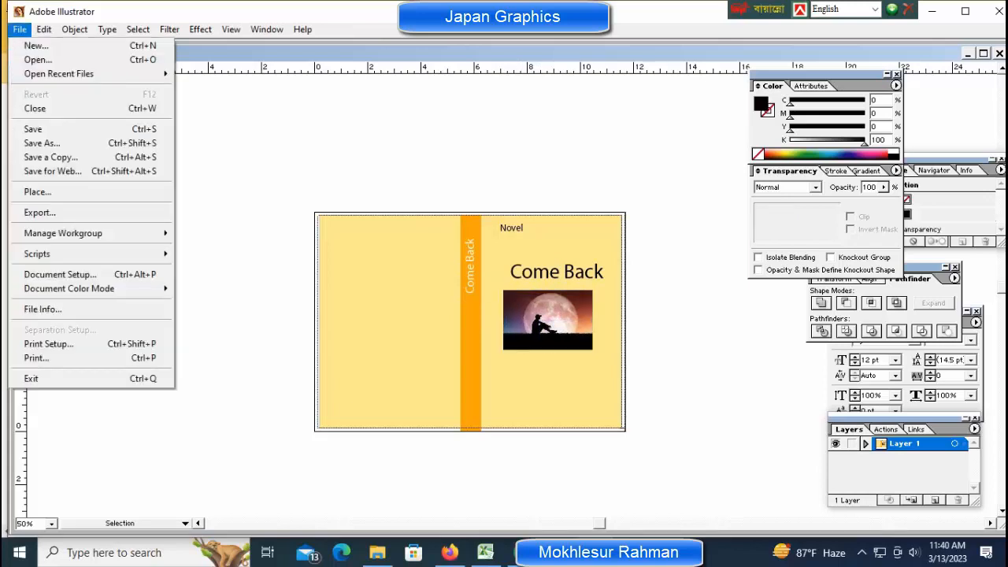
click(31, 192)
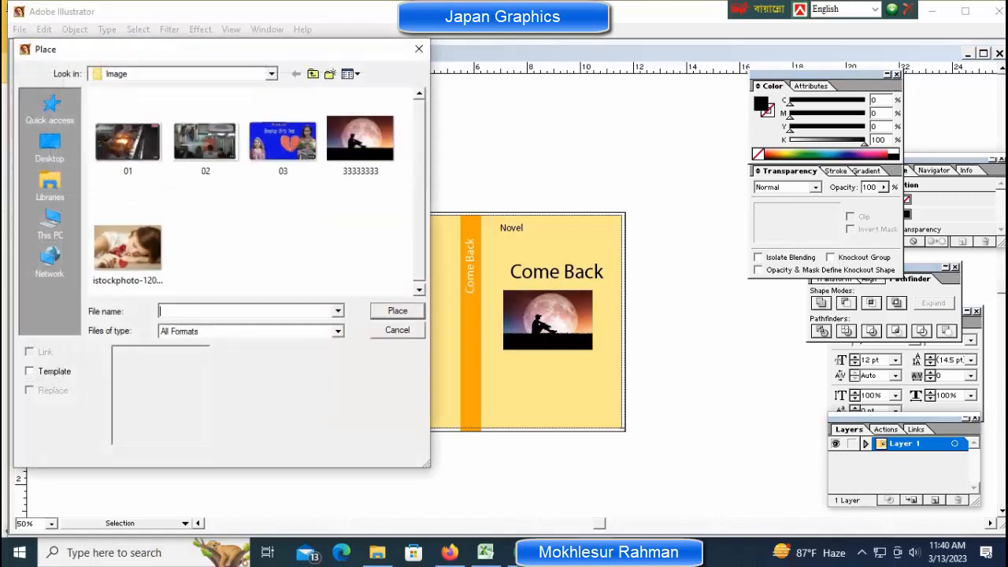
click(128, 249)
click(397, 311)
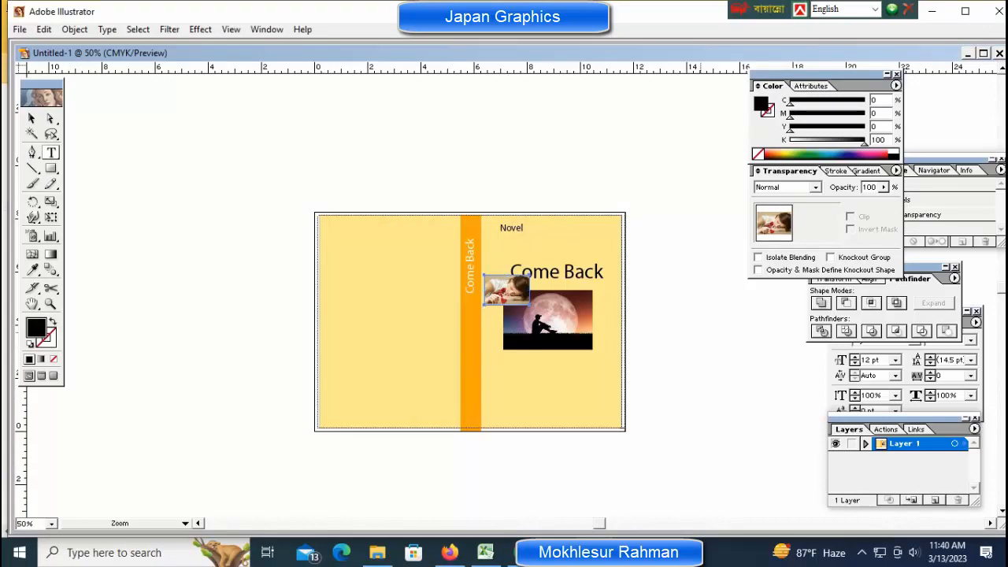
- Enlarge the woman's picture and position it on the front cover overlapping the lower edge of the moon picture, leaving it deselected
key(ctrl+plus)
key(ctrl)
drag(251, 241, 393, 410)
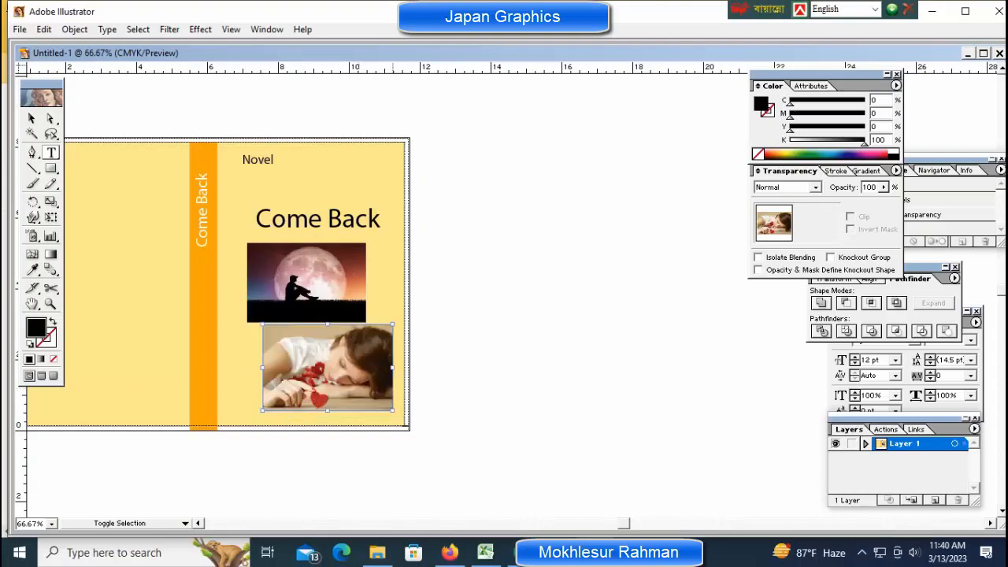
drag(354, 374, 333, 358)
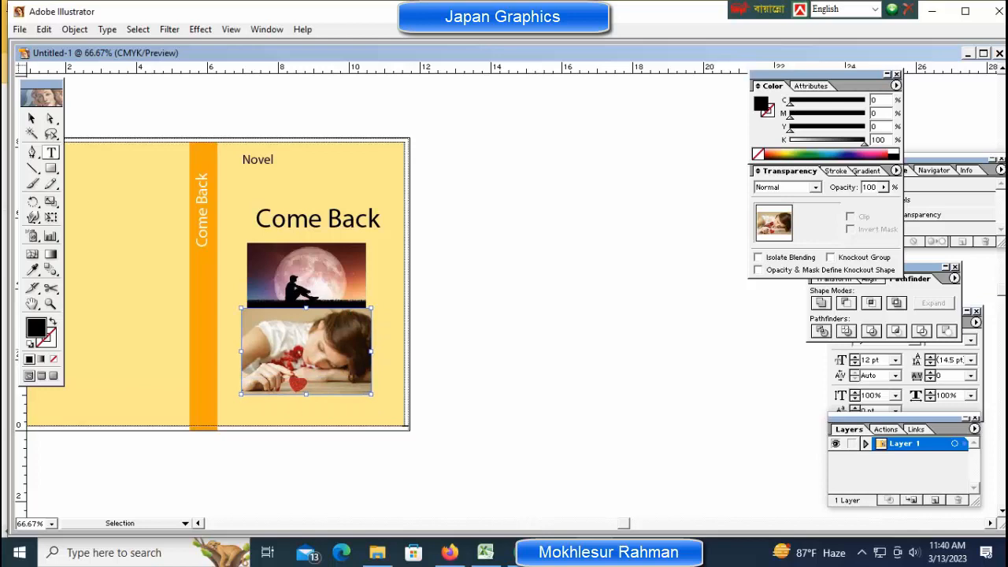
key(ctrl+shift+a)
key(ctrl+1)
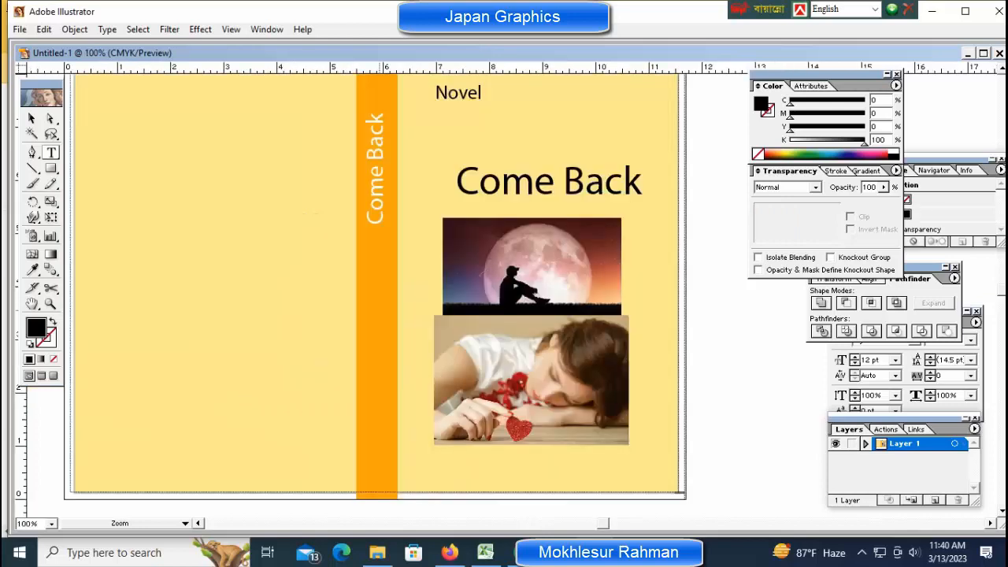
- Enlarge the moon silhouette picture slightly on the front cover and deselect it
ctrl+click(557, 268)
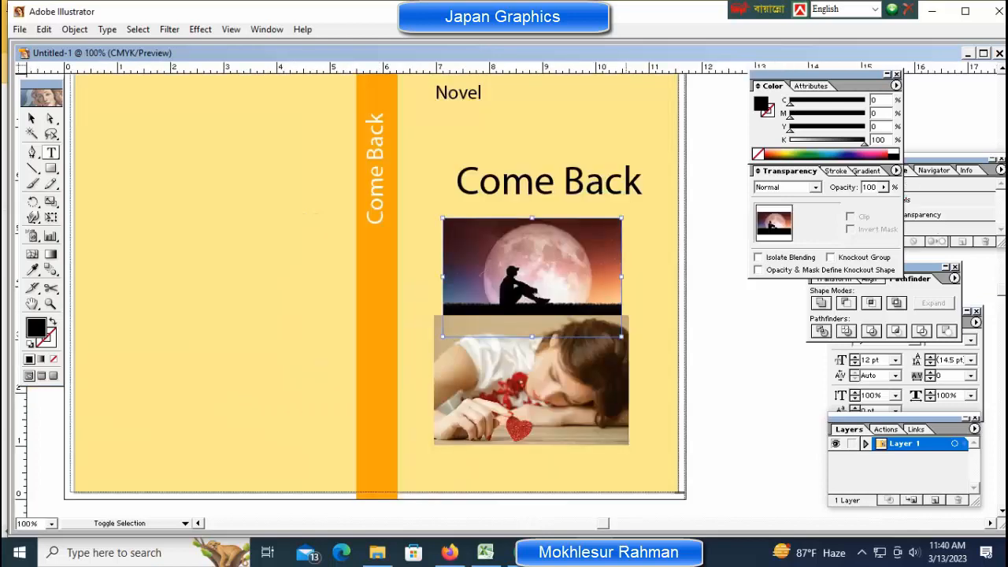
drag(622, 218, 637, 208)
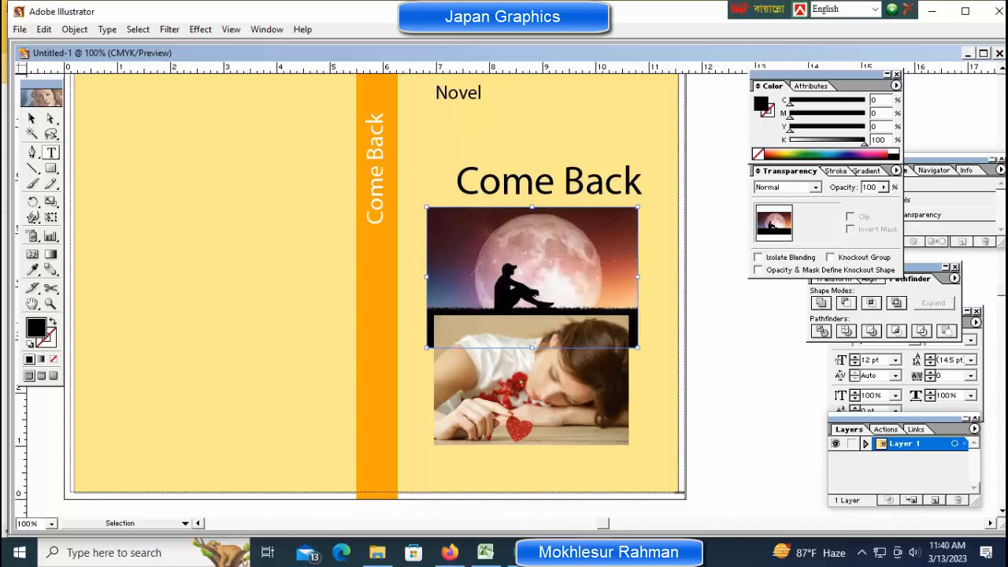
ctrl+click(708, 220)
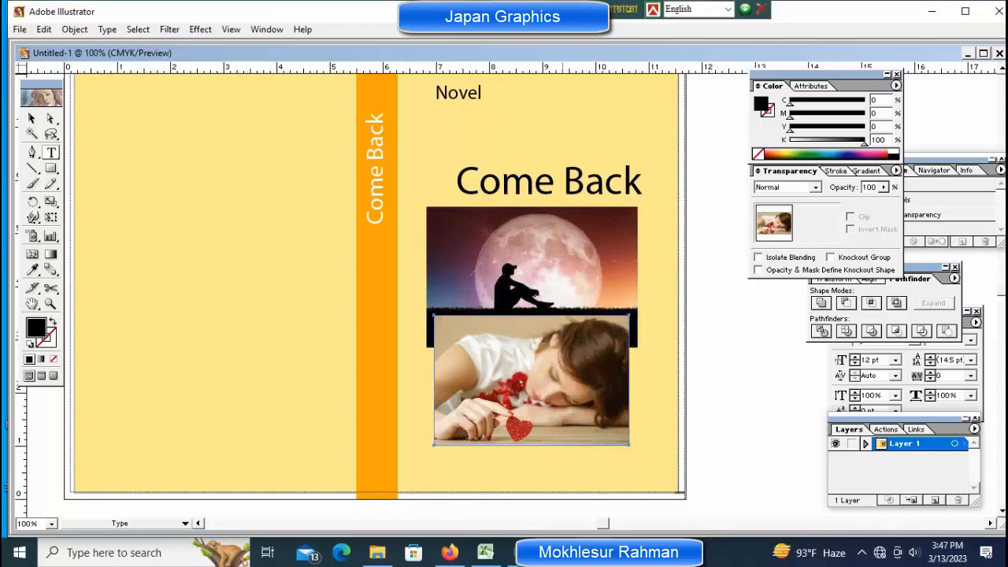
- Delete both the woman's picture and the moon silhouette picture from the front cover
key(Delete)
ctrl+click(538, 280)
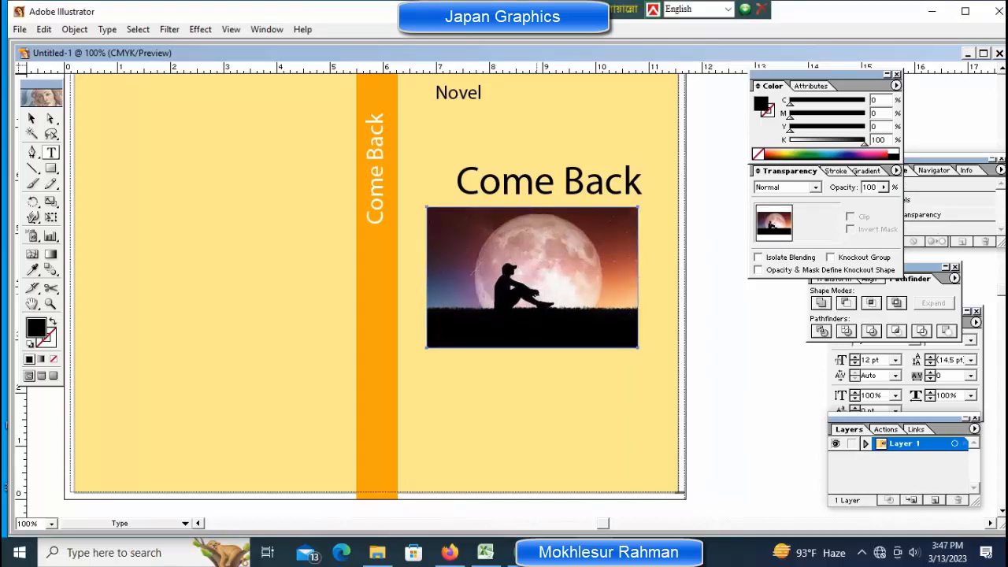
key(Delete)
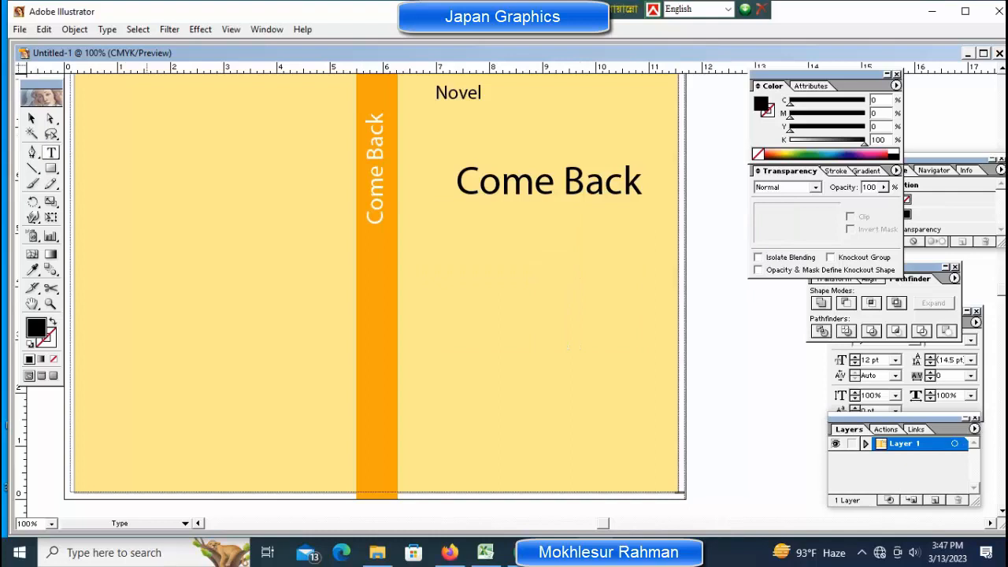
- Place the image 001 from the Image folder, position it below the front cover's "Come Back" title and deselect it
click(20, 29)
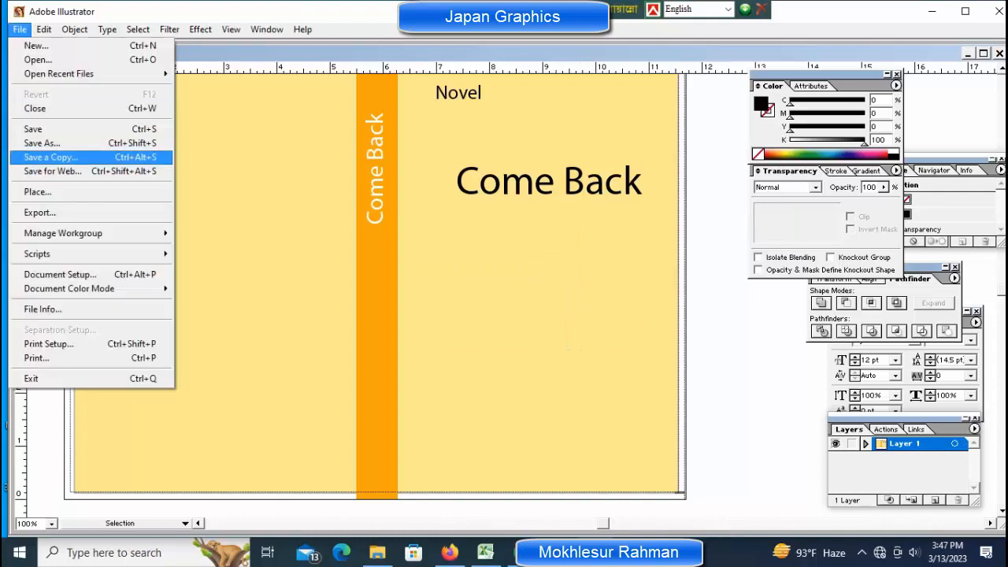
click(39, 192)
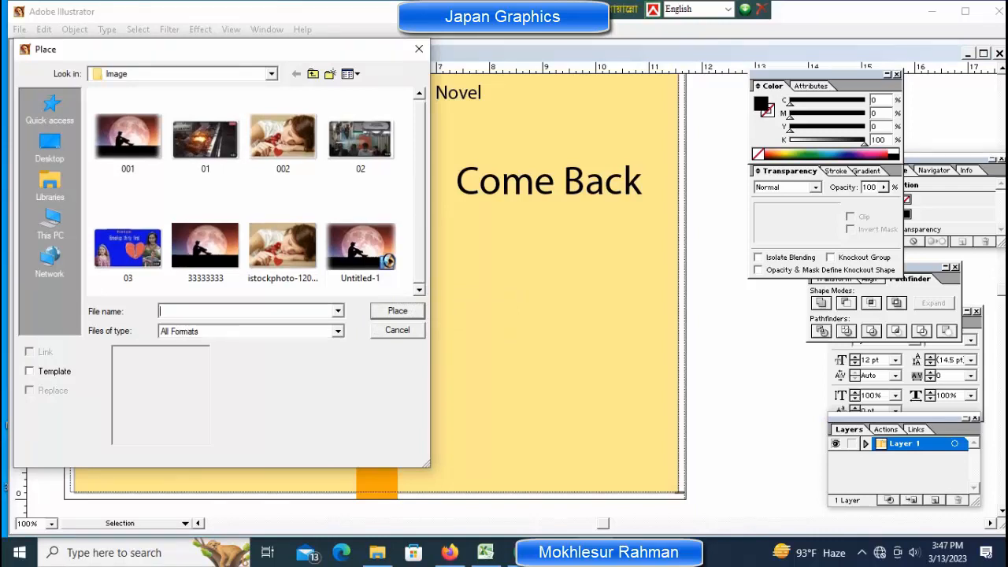
click(127, 141)
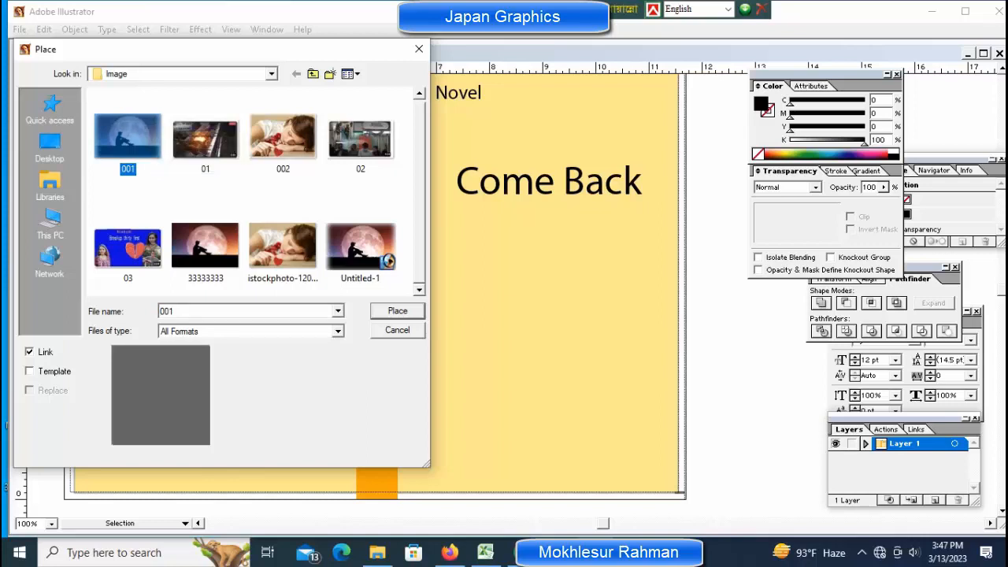
key(Return)
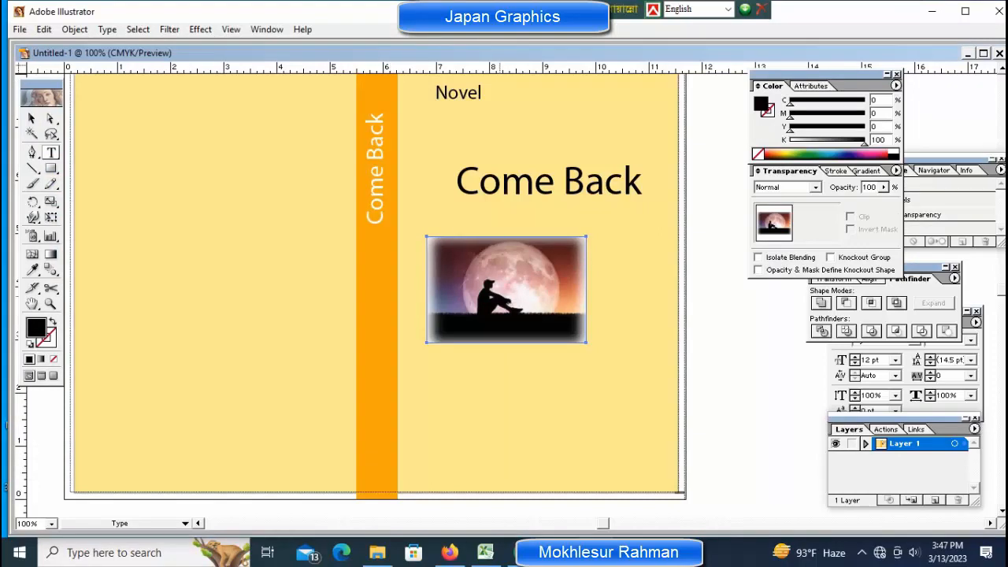
drag(507, 289, 537, 271)
key(ctrl+shift+a)
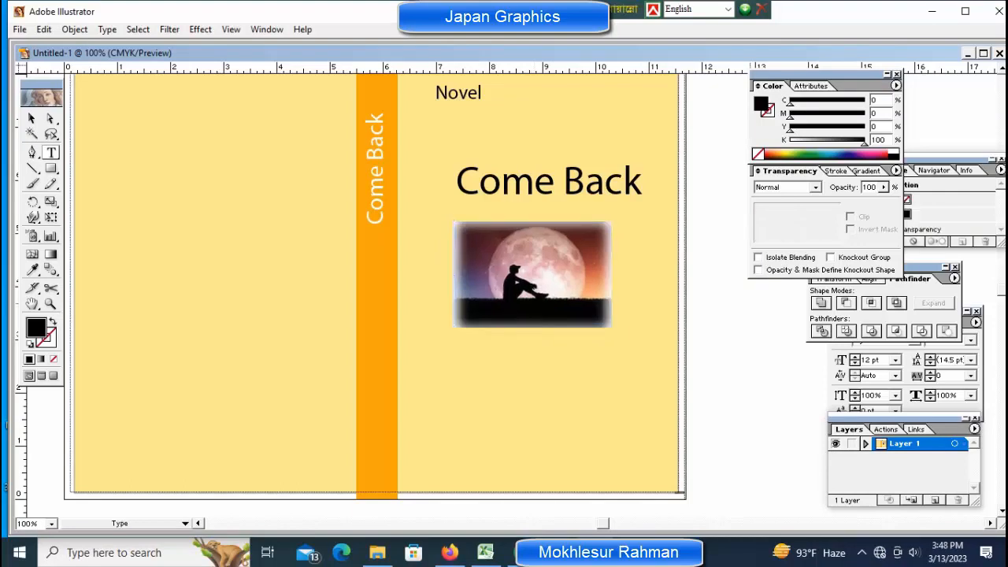
- Place the image 002 from the Image folder into the cover
click(19, 30)
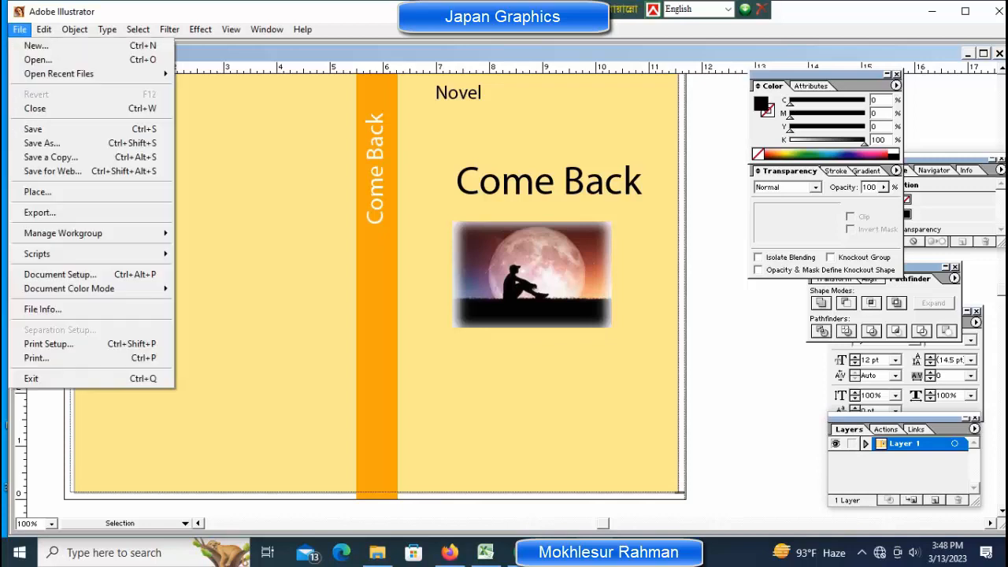
click(38, 192)
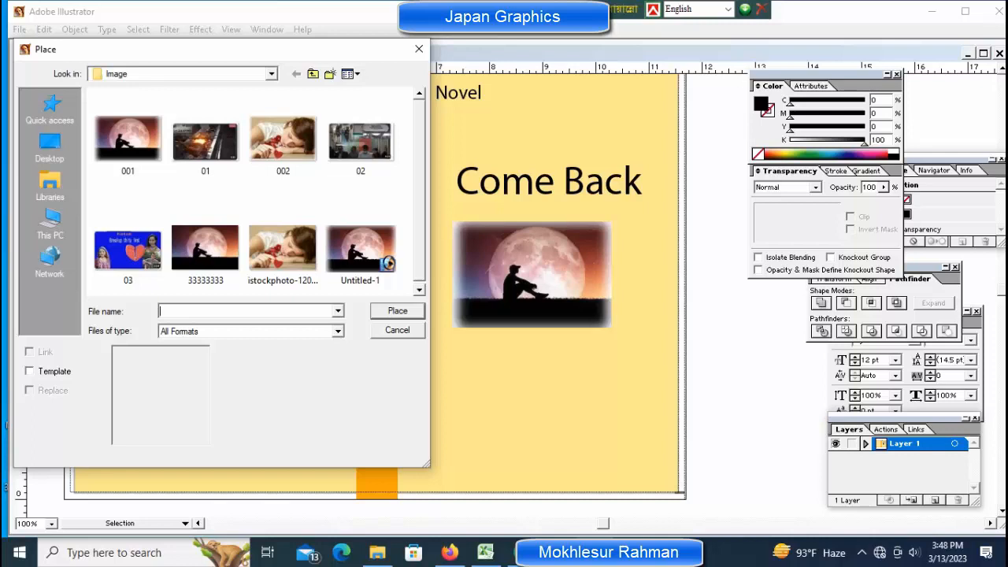
click(283, 140)
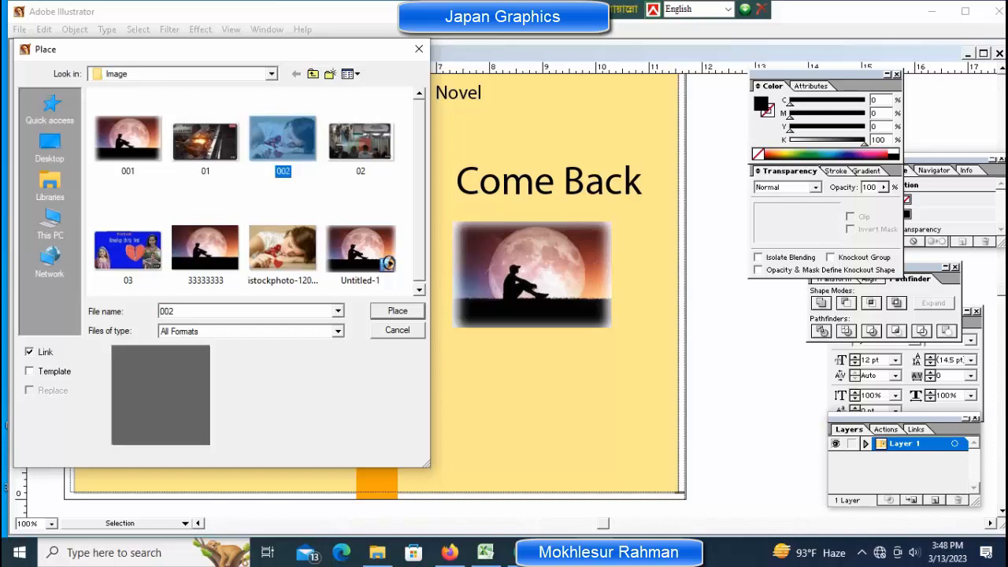
click(397, 311)
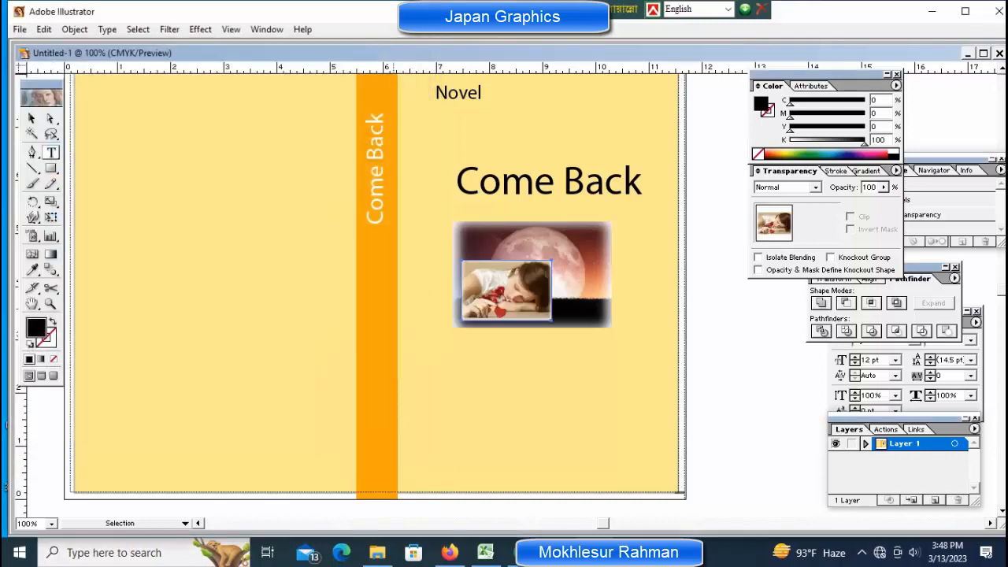
- Move the woman's picture beneath the moon picture on the front cover and enlarge it to more than twice its size
drag(506, 290, 548, 432)
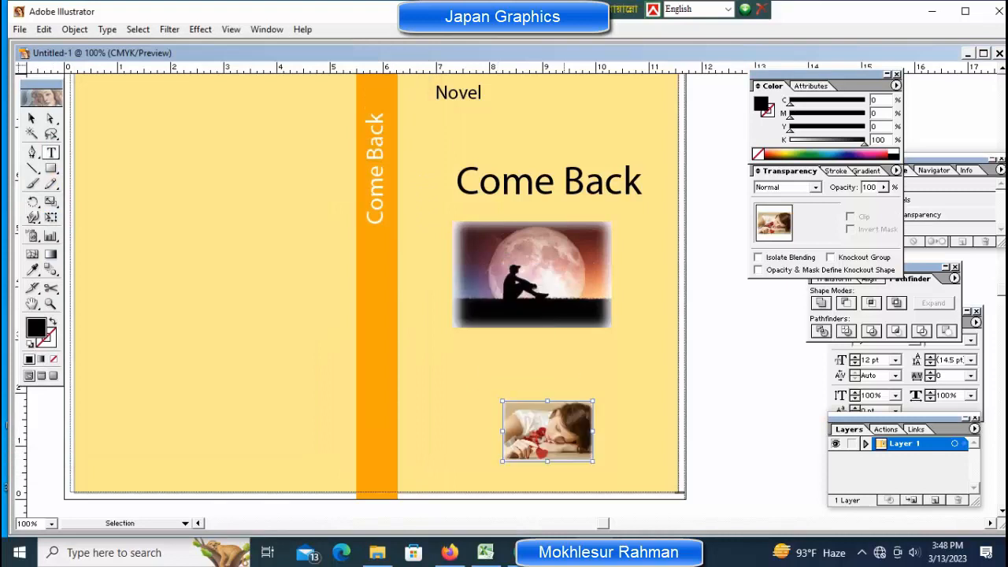
drag(593, 462, 651, 499)
ctrl+shift+click(679, 493)
drag(558, 441, 542, 421)
- Enlarge the moon picture to nearly the width of the woman's picture, and nudge the woman's picture right and up against it
ctrl+click(542, 293)
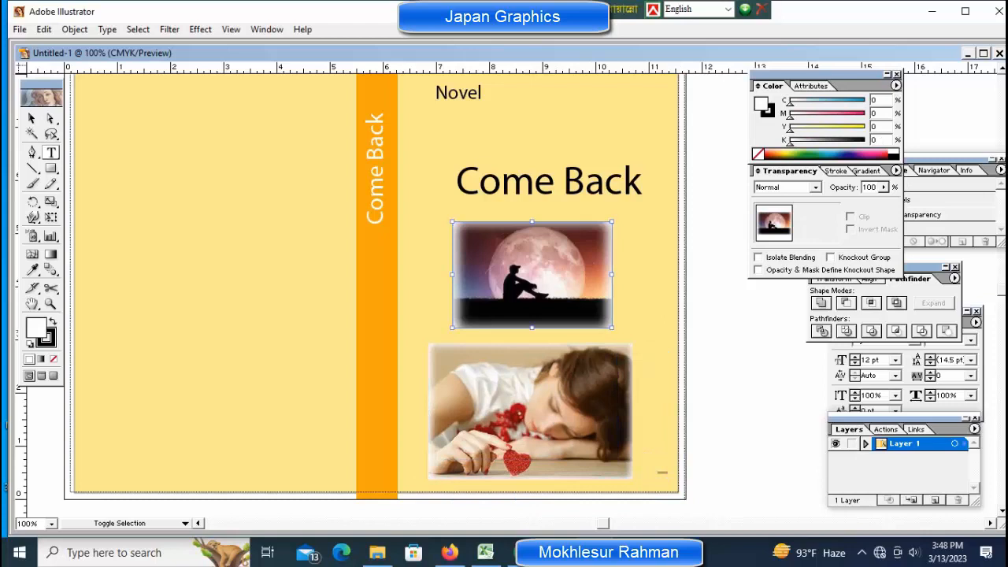
drag(452, 327, 432, 341)
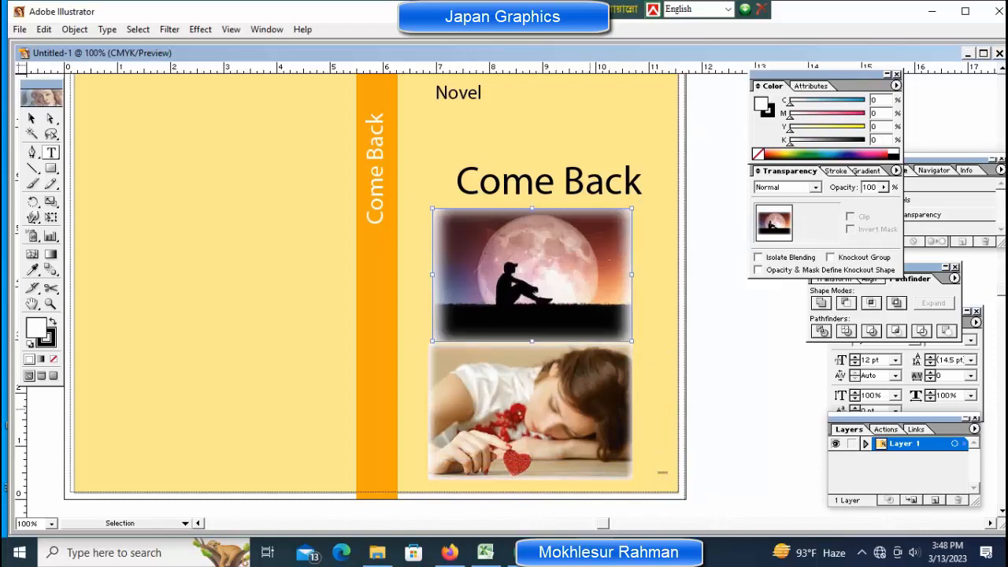
ctrl+click(589, 408)
key(shift+Right)
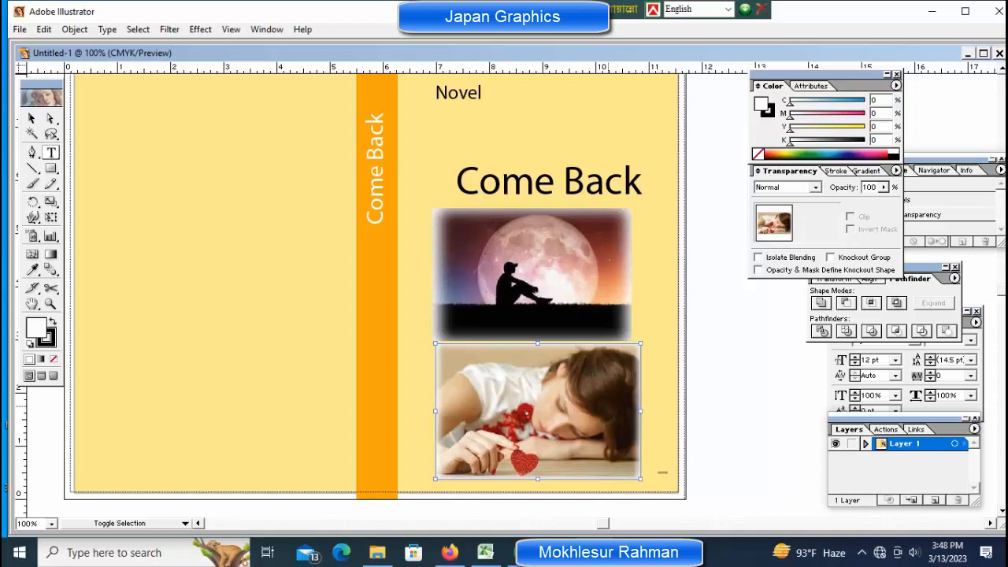
key(shift+Up)
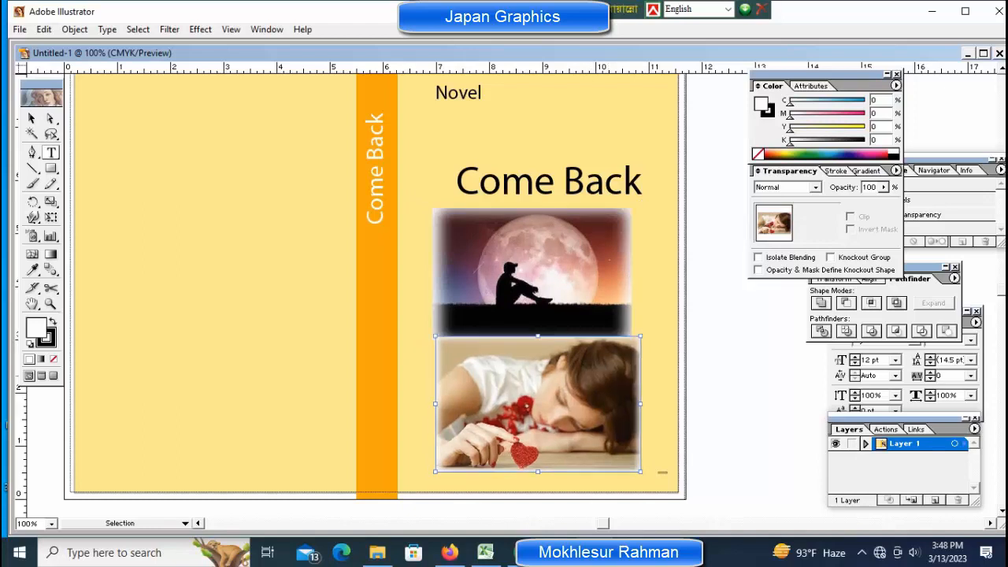
- Move the woman's picture onto the back cover and enlarge it slightly
drag(538, 404, 205, 290)
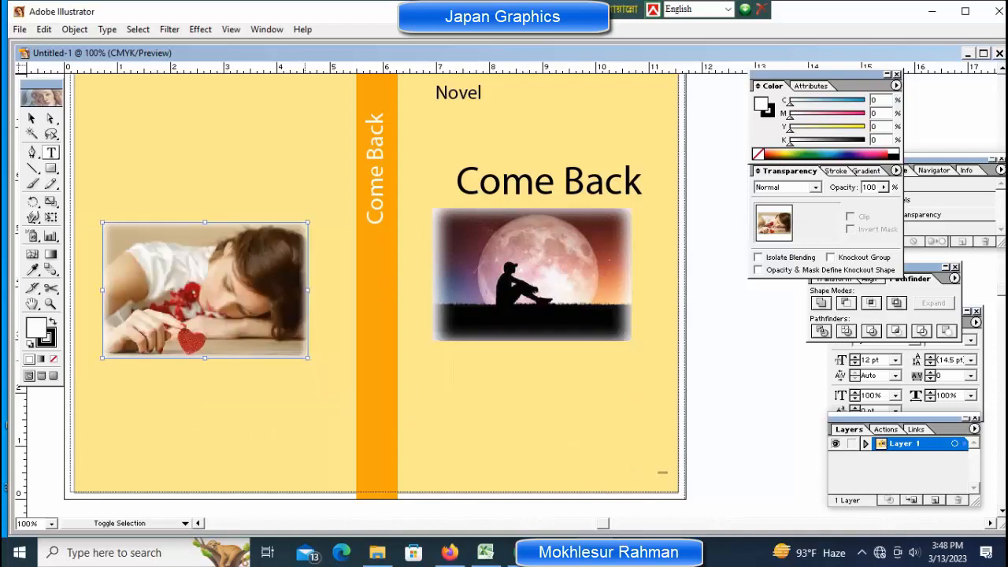
mouse_move(308, 358)
mouse_down()
mouse_move(331, 374)
mouse_move(322, 368)
mouse_up()
ctrl+click(515, 283)
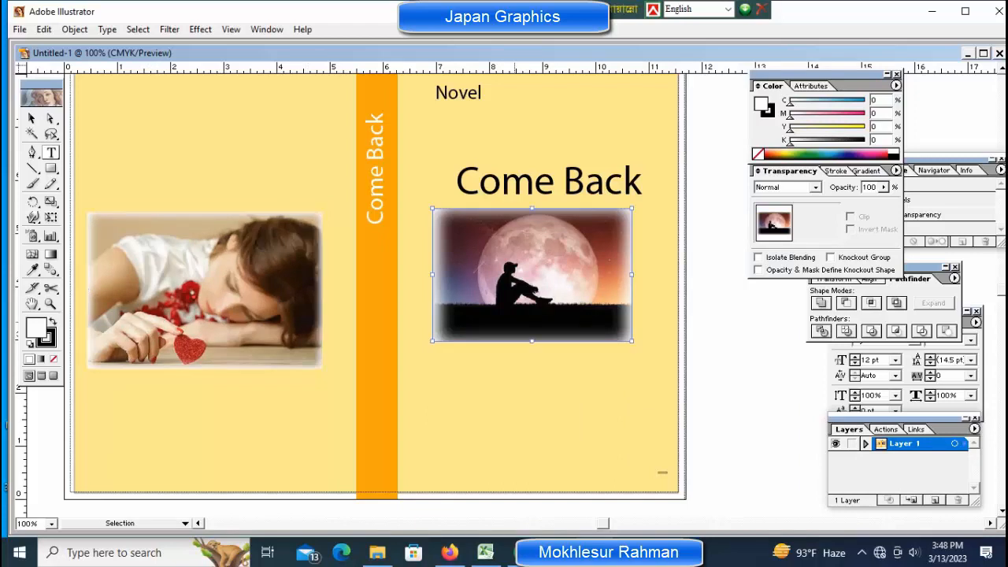
- Swap the two pictures, putting the moon on the back cover and the slightly enlarged woman's picture below the front title
drag(204, 290, 467, 420)
drag(550, 299, 206, 295)
drag(465, 417, 537, 292)
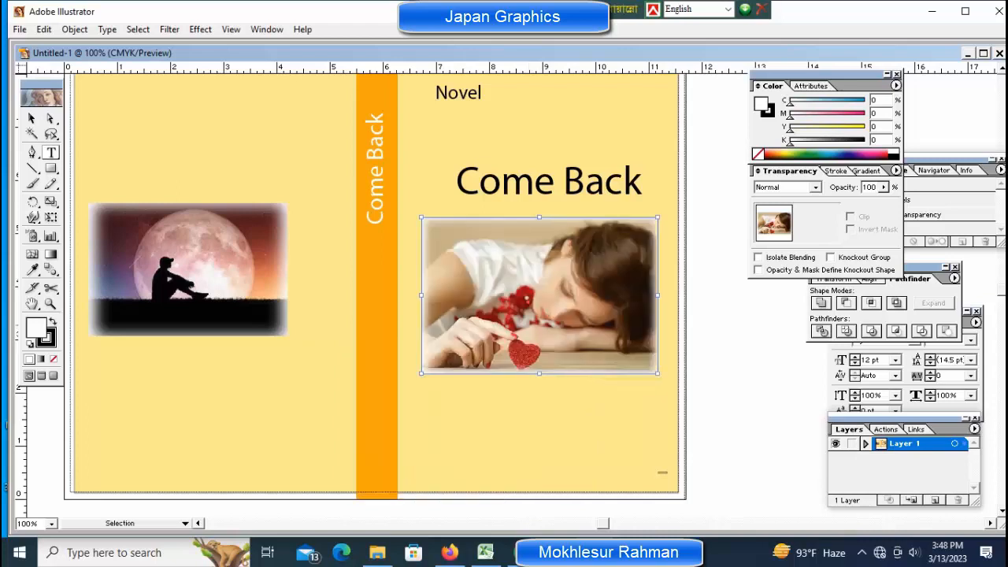
drag(421, 216, 416, 212)
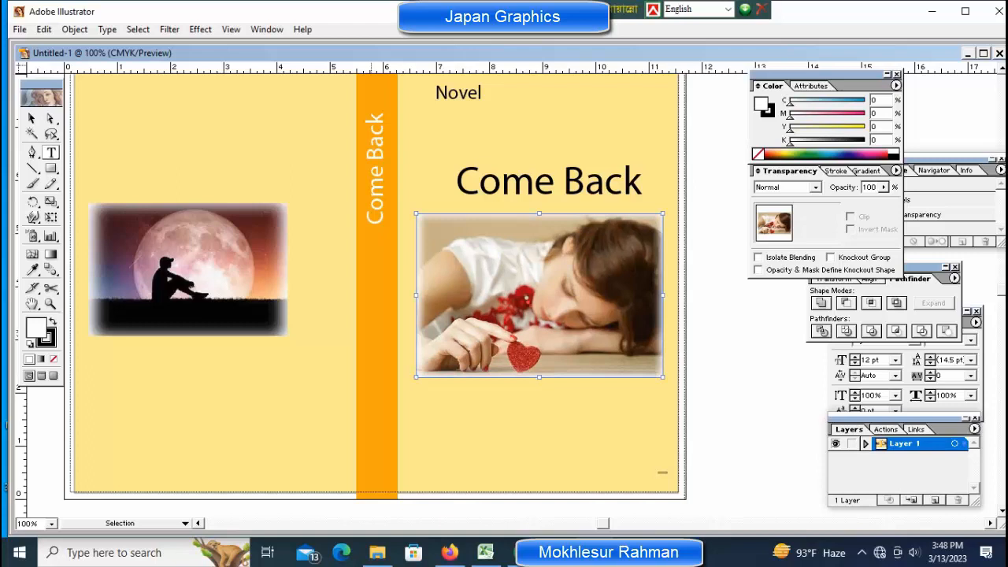
drag(478, 295, 478, 289)
- Move the "Come Back" title and the woman's picture up, and position the moon picture directly beneath them on the front cover
drag(170, 263, 499, 419)
drag(456, 194, 450, 147)
drag(521, 143, 521, 143)
drag(540, 229, 539, 185)
ctrl+click(541, 344)
ctrl+click(542, 435)
drag(542, 434, 540, 406)
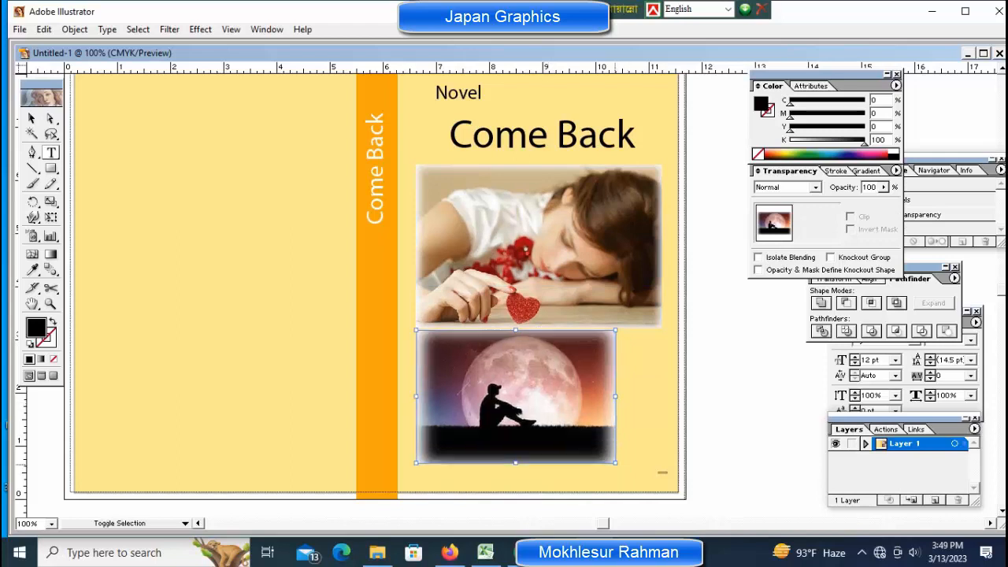
- Enlarge and widen the moon picture to match the width of the woman's picture above it, leaving it deselected
drag(615, 463, 628, 472)
drag(594, 416, 626, 412)
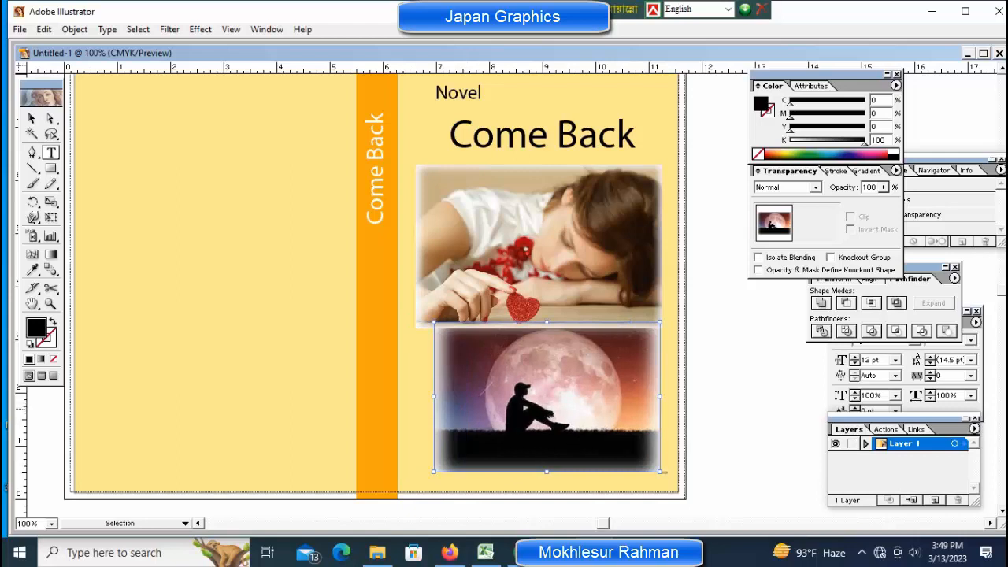
drag(434, 396, 416, 396)
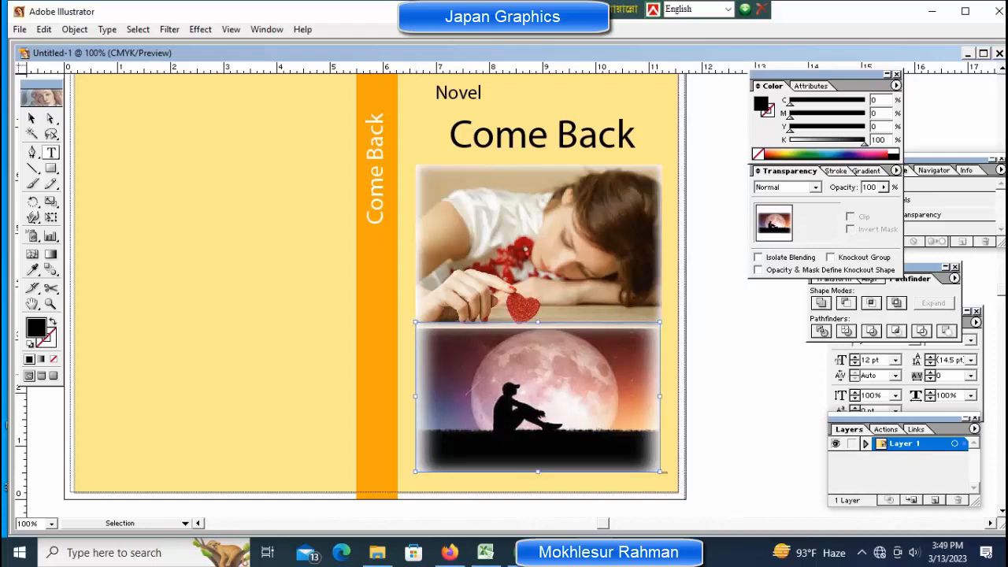
ctrl+click(725, 394)
ctrl+click(569, 393)
key(ctrl+shift+a)
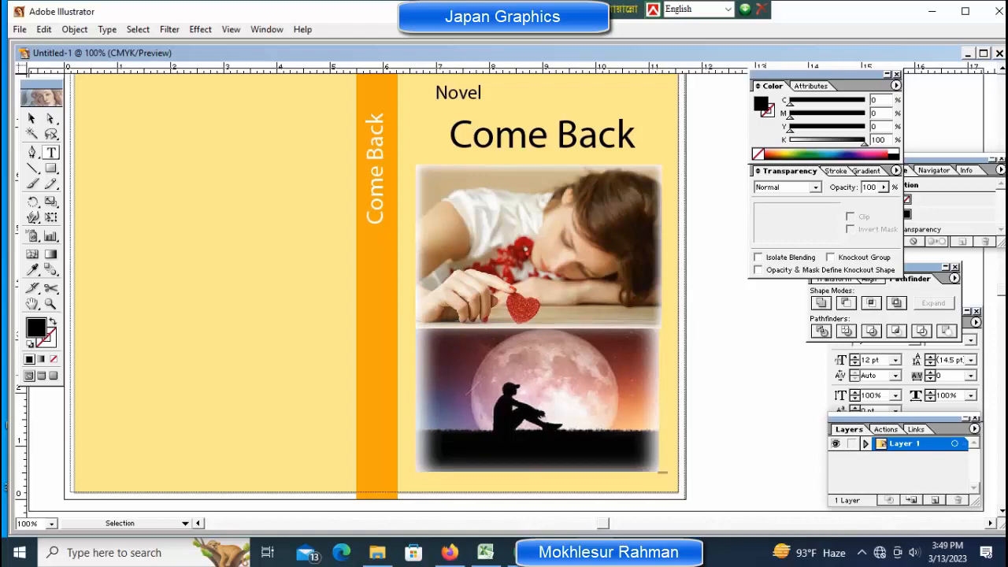
- Colour the front-cover "Come Back" title red with C 0, M 100, Y 100, K 0 and deselect it
key(ctrl+minus)
key(ctrl+minus)
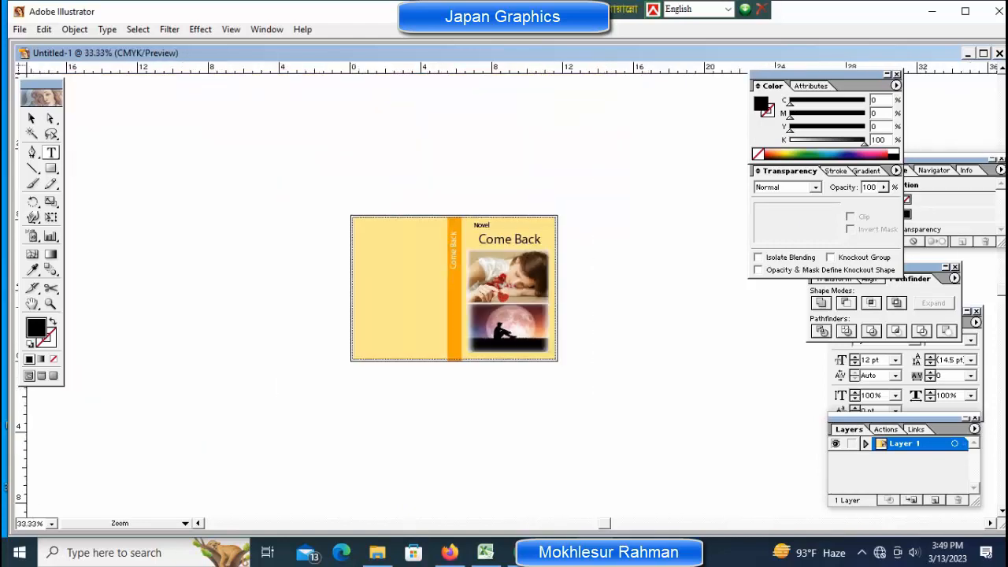
ctrl+click(525, 289)
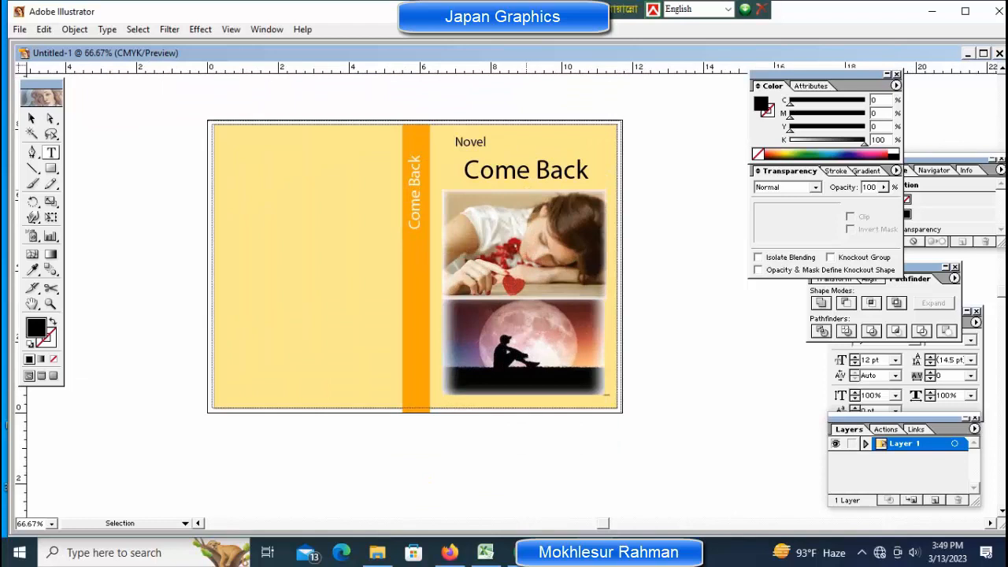
ctrl+click(526, 171)
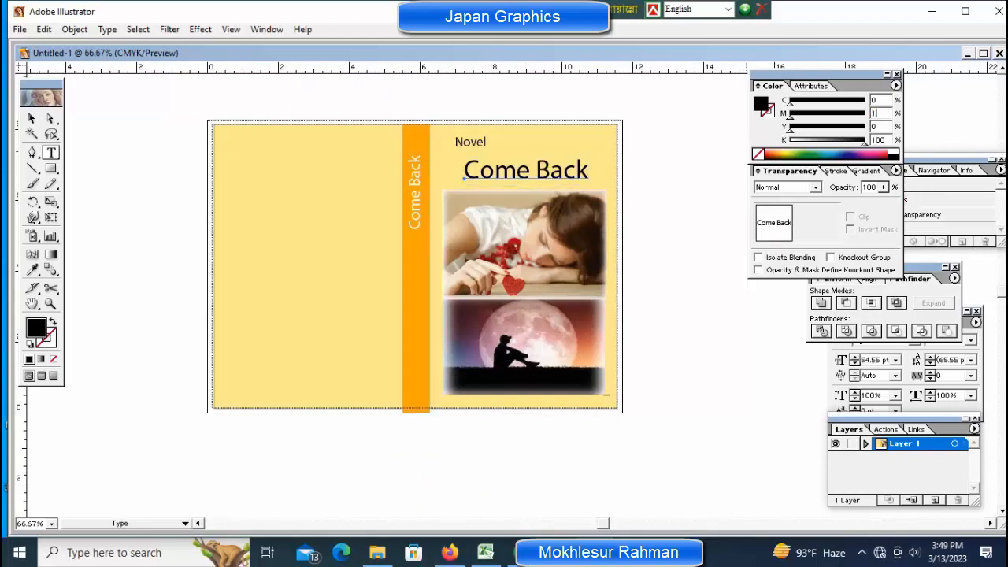
key(Tab)
text(100)
key(Tab)
text(0)
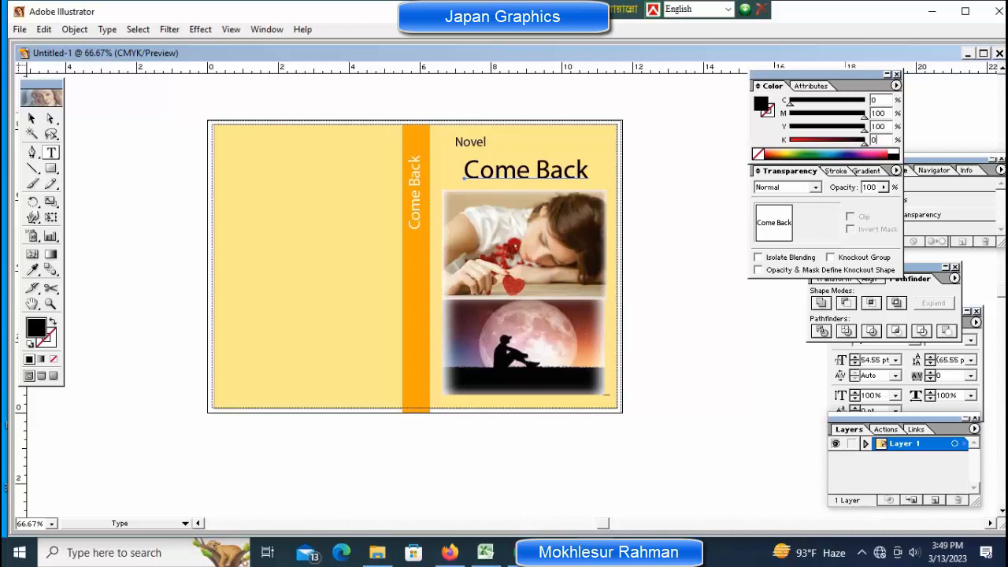
key(Return)
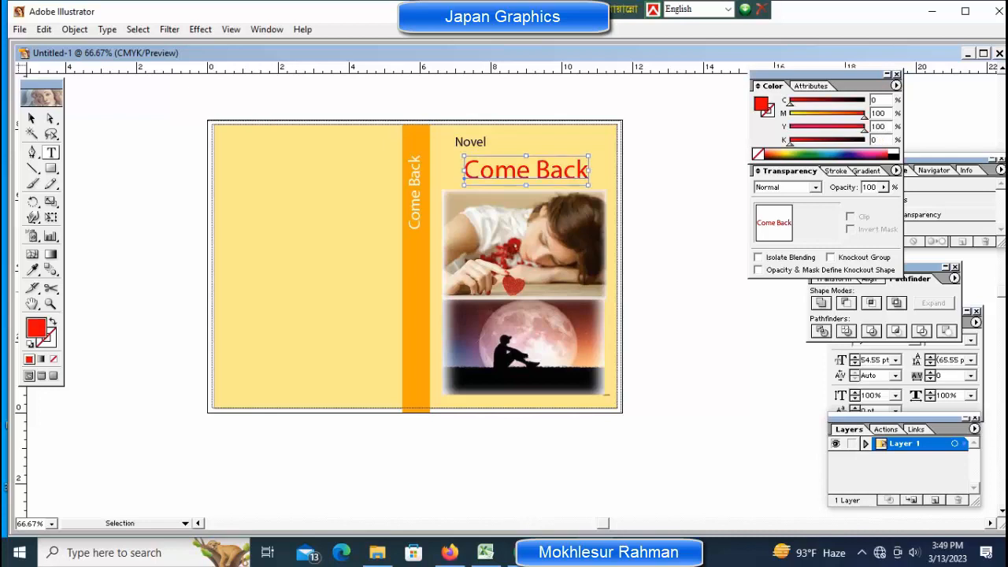
ctrl+click(664, 189)
key(ctrl+1)
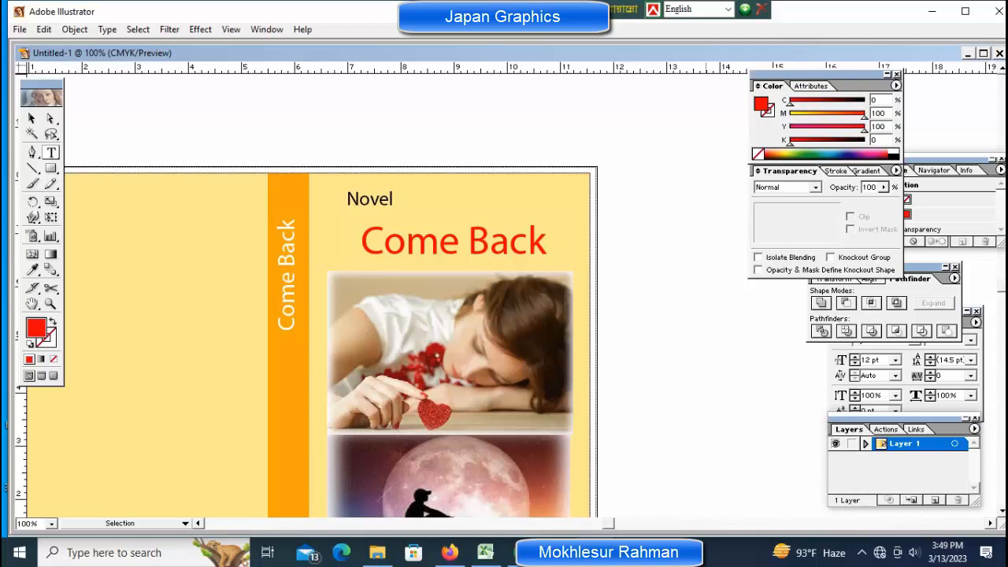
key(ctrl+minus)
key(ctrl+minus)
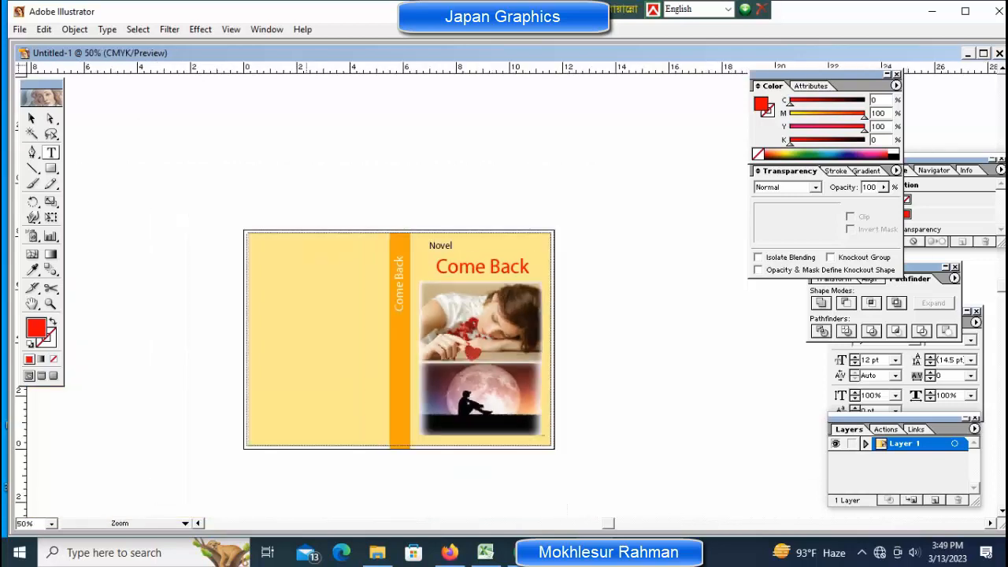
key(ctrl+plus)
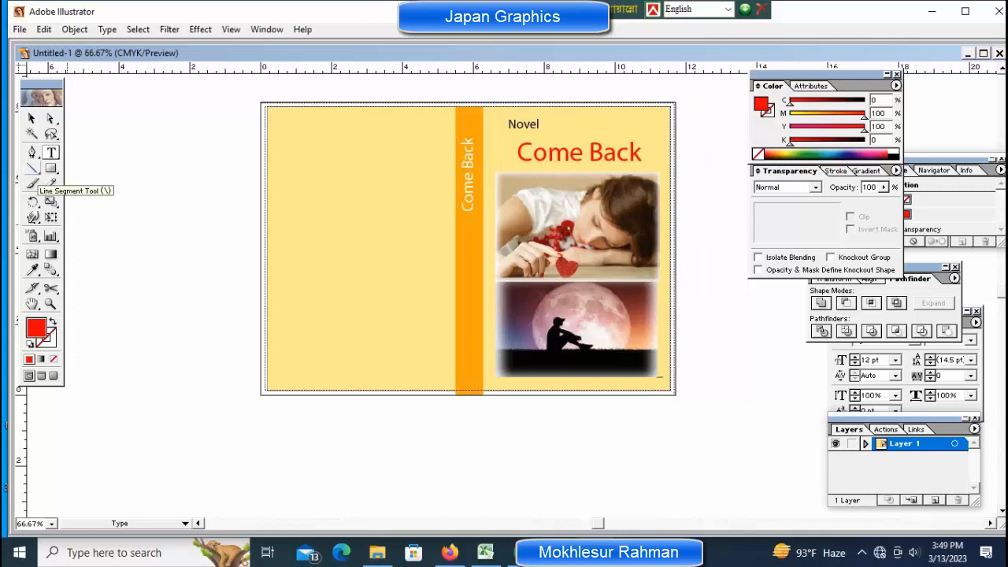
- Draw a near-square rectangle on the back cover, filled dark blue (C 91.37, M 94.12, Y 0, K 0) at 20% opacity
click(51, 169)
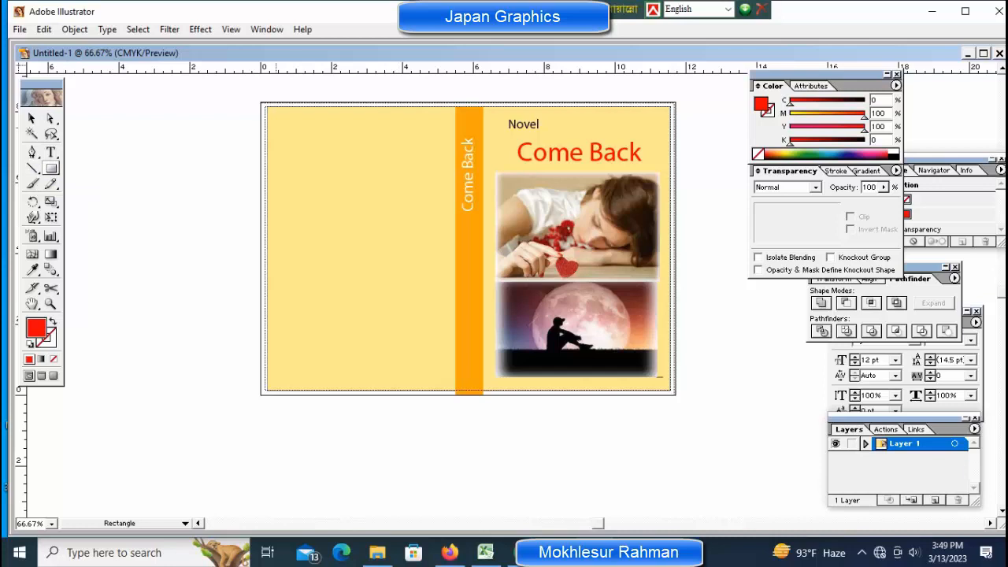
drag(287, 167, 434, 325)
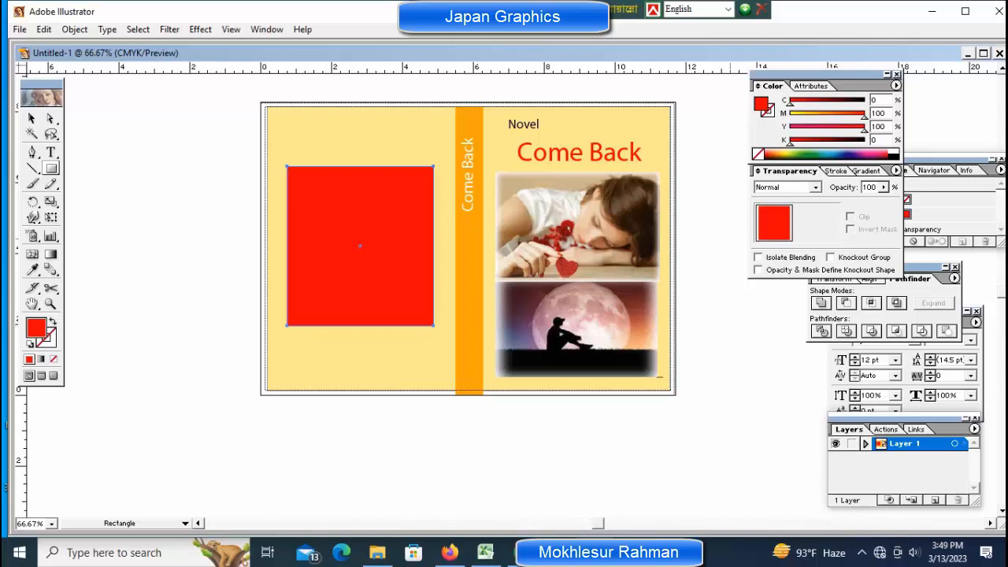
click(846, 154)
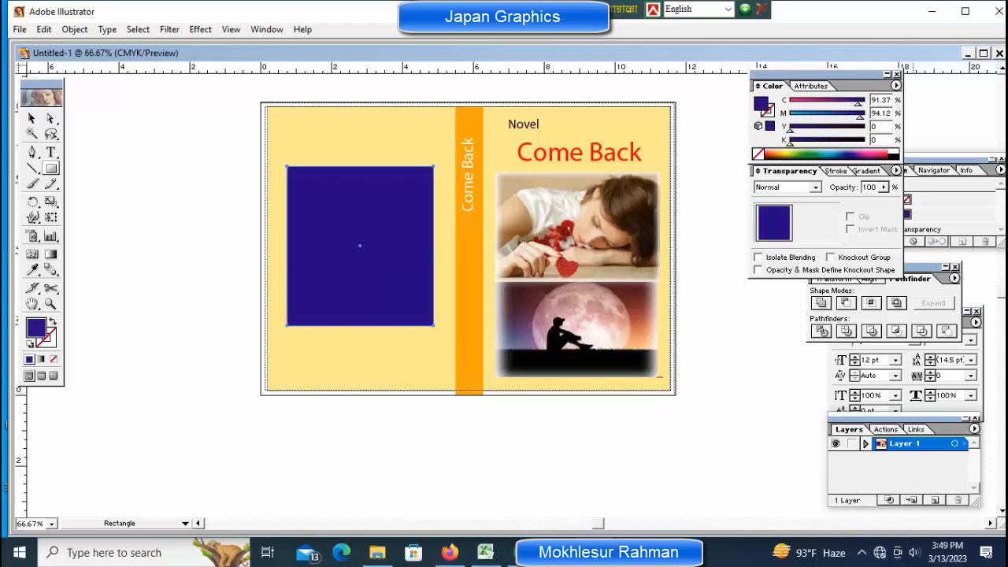
drag(876, 187, 861, 188)
text(20)
key(Return)
key(ctrl)
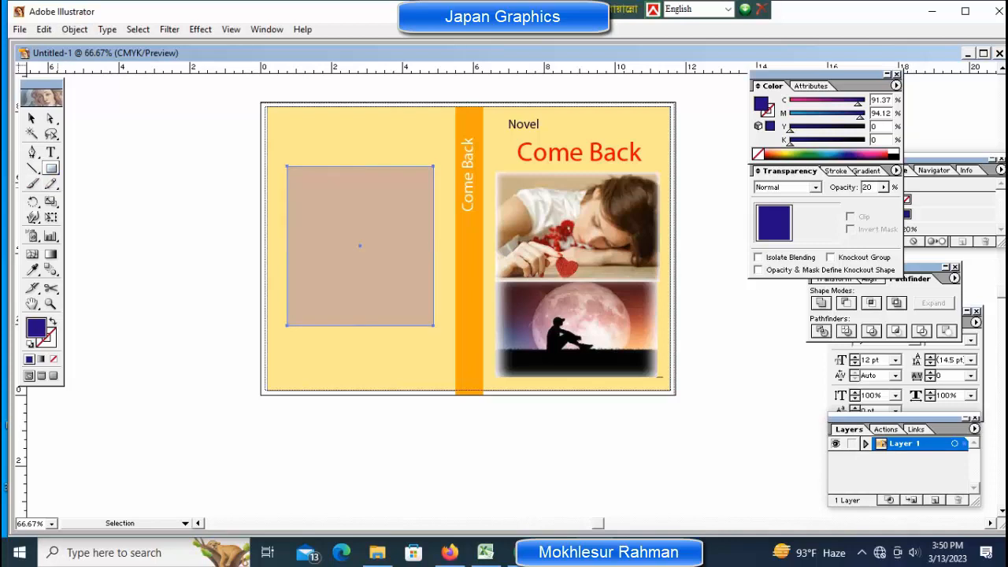
- Apply the Stylize Round Corners filter to the back-cover rectangle and deselect it
click(75, 29)
mouse_move(137, 30)
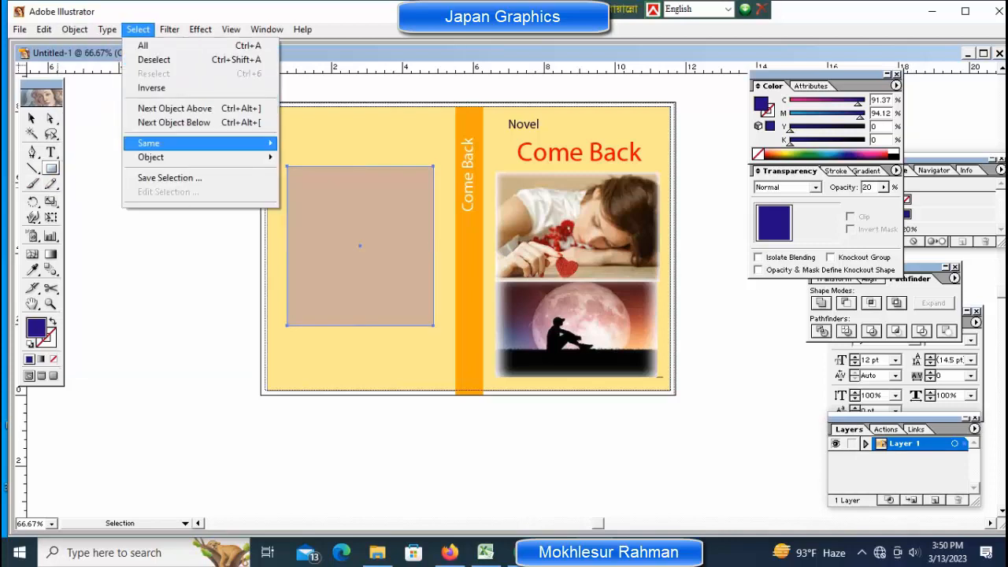
mouse_move(170, 29)
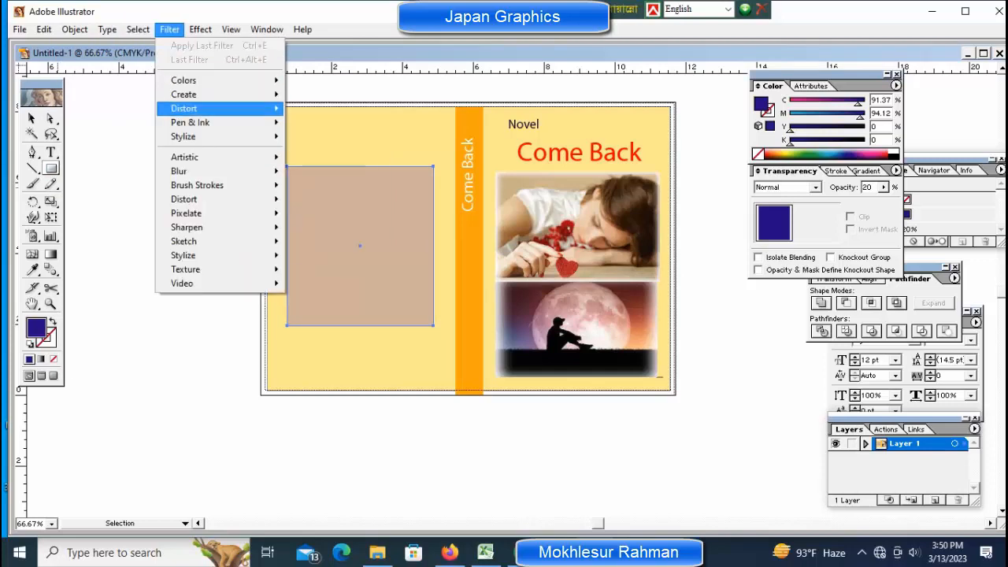
mouse_move(182, 136)
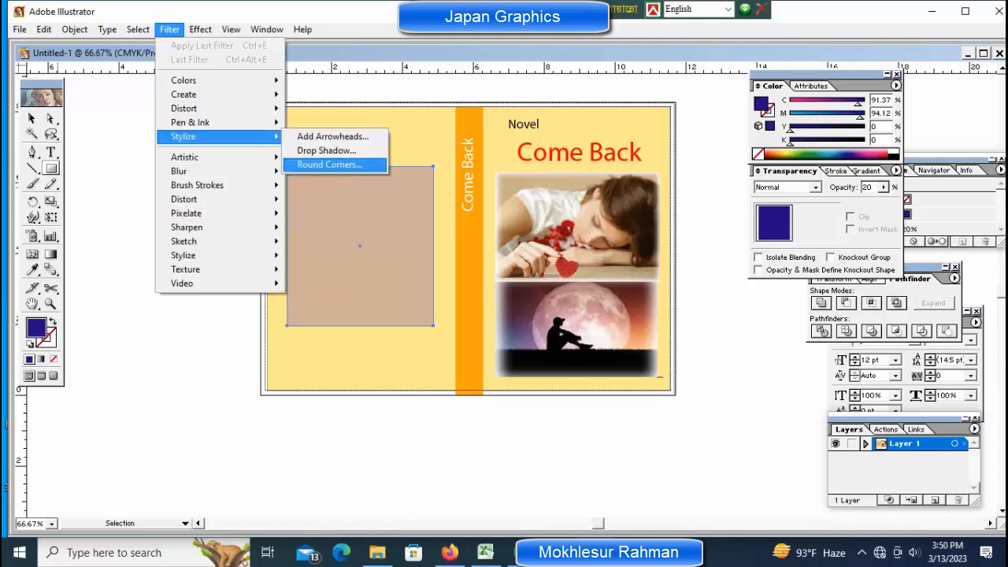
click(329, 164)
click(553, 268)
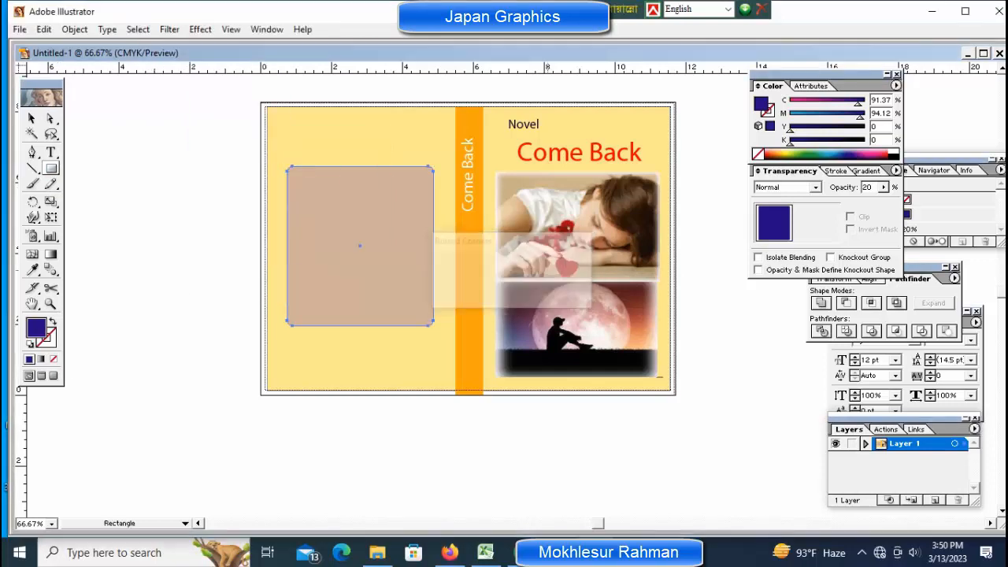
key(ctrl+shift+a)
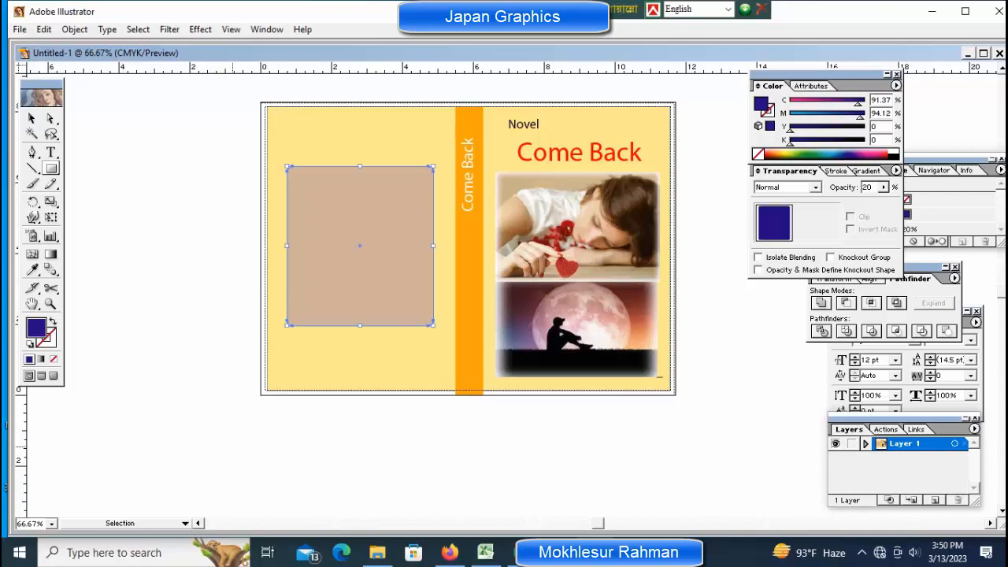
ctrl+click(232, 448)
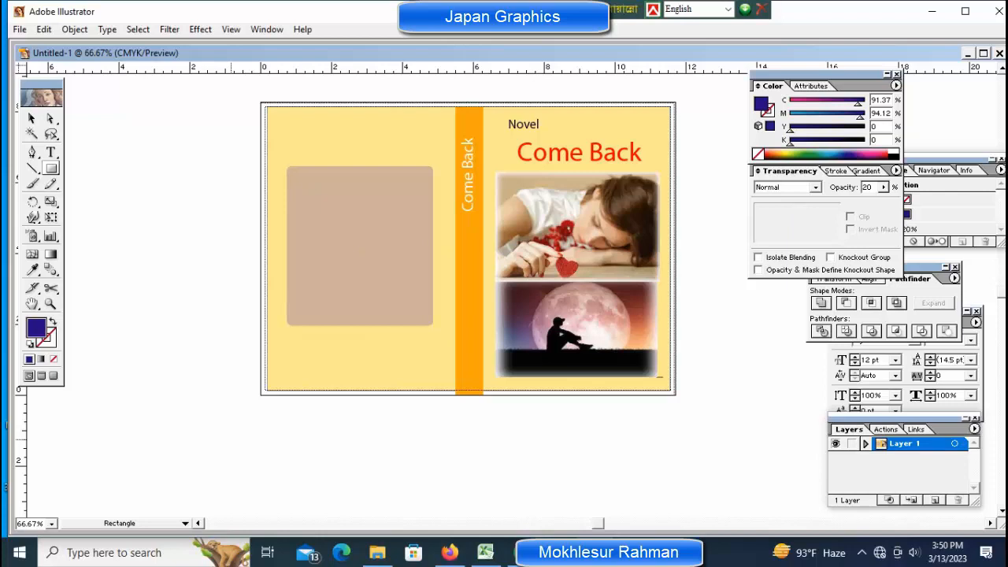
- Move the rounded rectangle straight down so its lower edge aligns with the bottom of the moon picture, and deselect it
key(ctrl)
ctrl+click(359, 246)
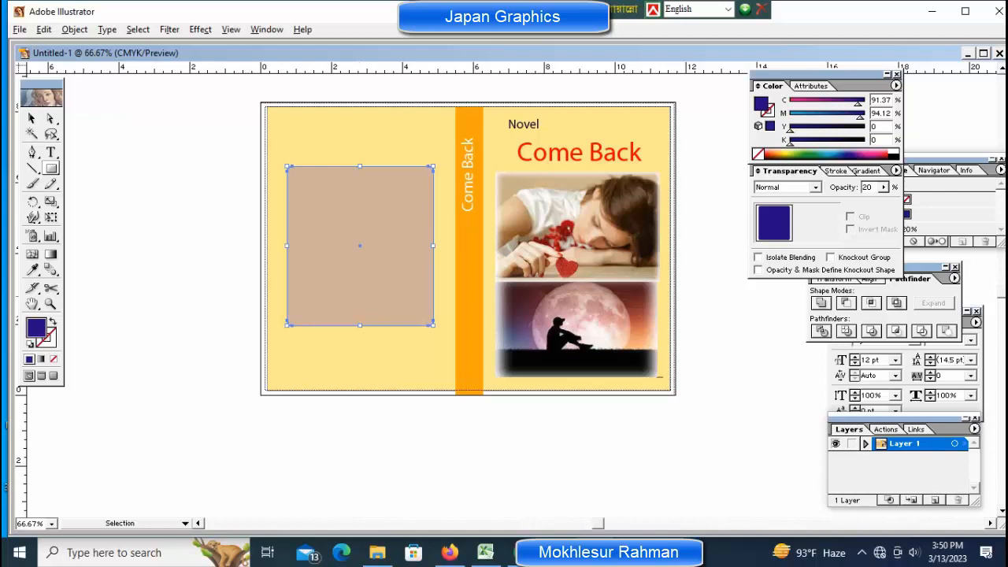
key(shift)
key(ctrl+shift+Down)
key(ctrl+shift+Down)
key(ctrl+shift+Down)
key(ctrl+shift+Down)
key(ctrl+shift+Down)
key(ctrl+shift+Down)
key(ctrl+shift+Down)
key(ctrl+shift+Down)
key(ctrl+shift+Down)
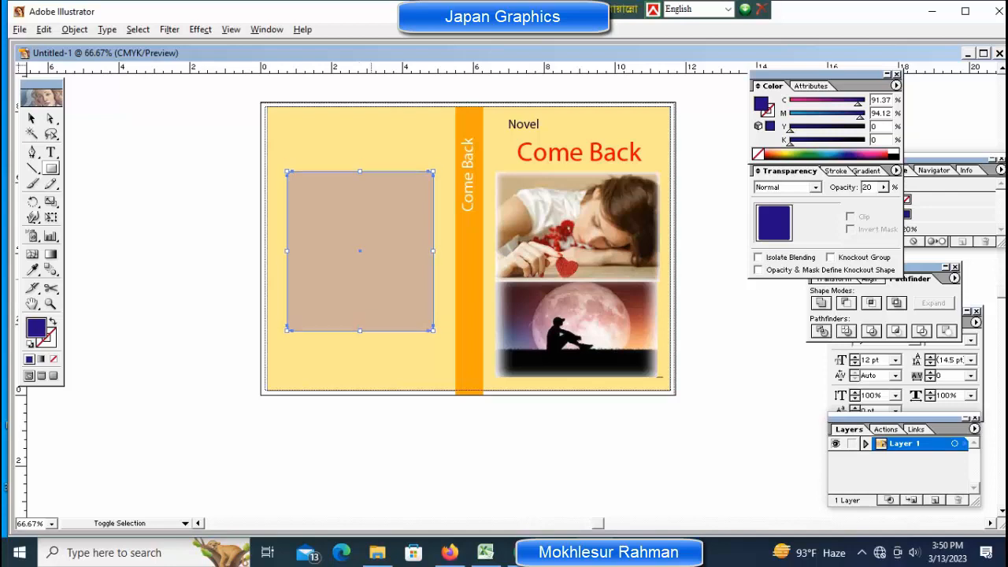
key(ctrl+shift+Down)
key(ctrl+shift+Down)
key(ctrl+shift+Up)
key(ctrl+shift+Up)
ctrl+click(192, 265)
ctrl+click(359, 264)
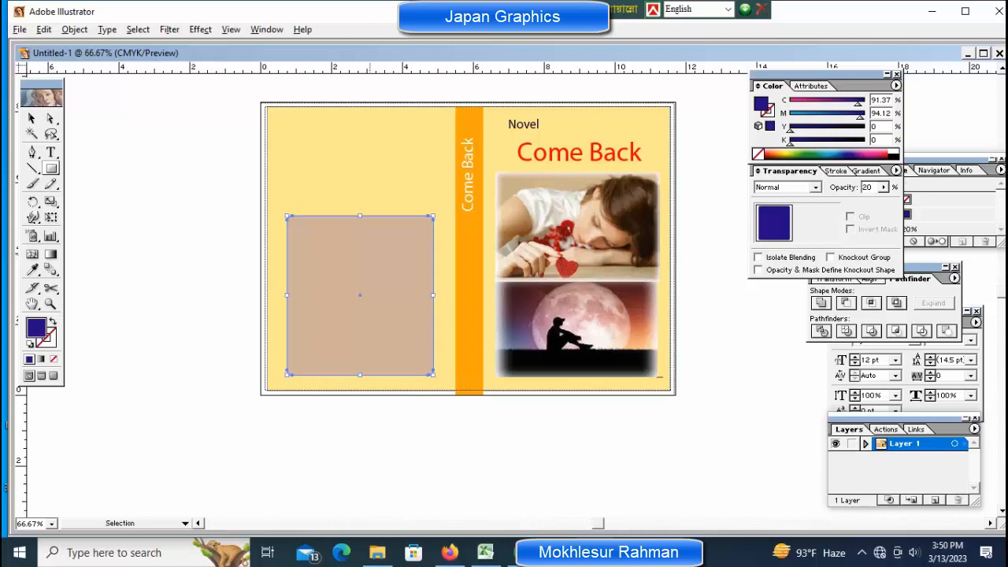
key(ctrl+shift+a)
- Draw a small upright rectangle outside the cover and apply a horizontal Arc warp with a 50% bend
key(m)
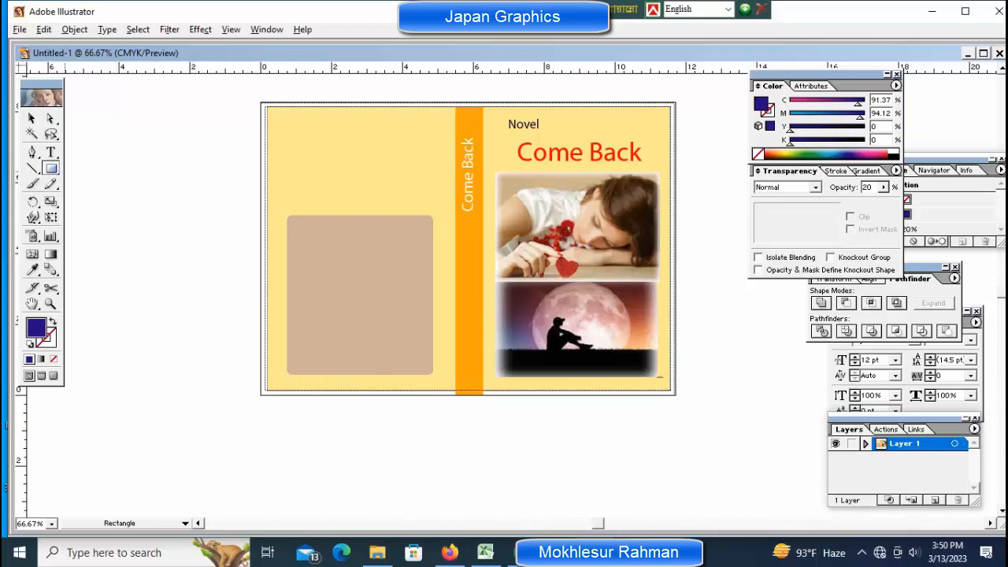
drag(100, 175, 167, 270)
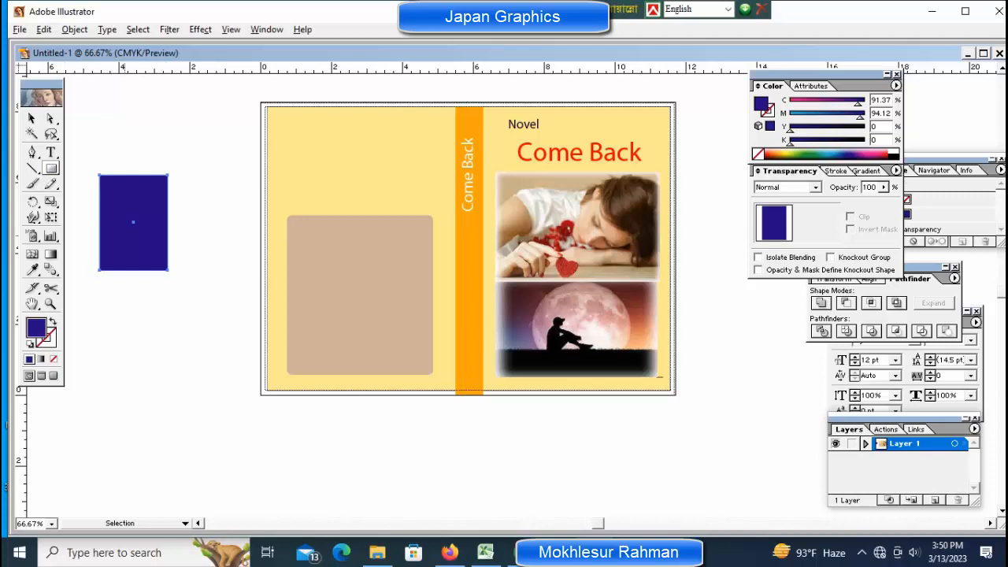
click(137, 29)
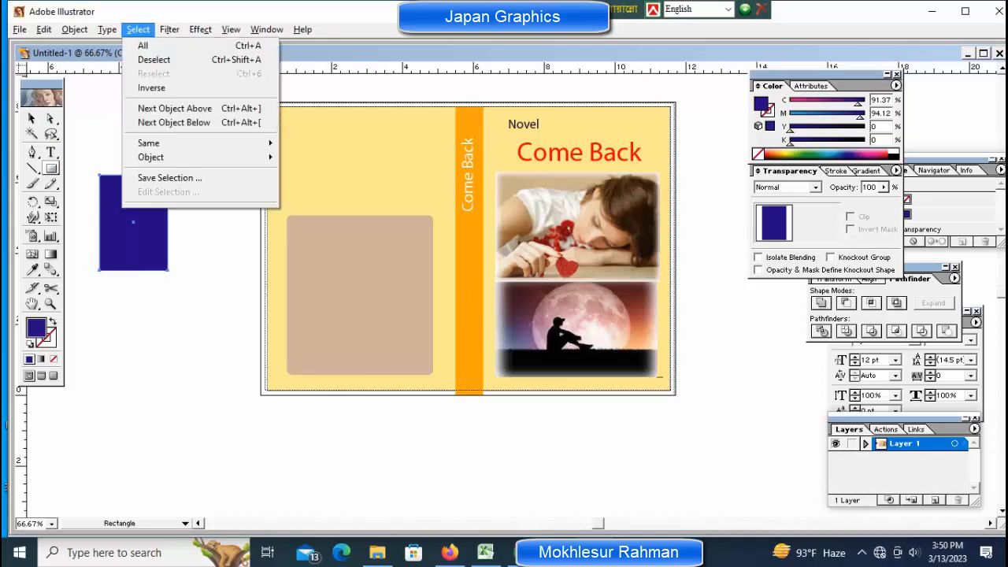
click(138, 29)
click(200, 29)
mouse_move(214, 172)
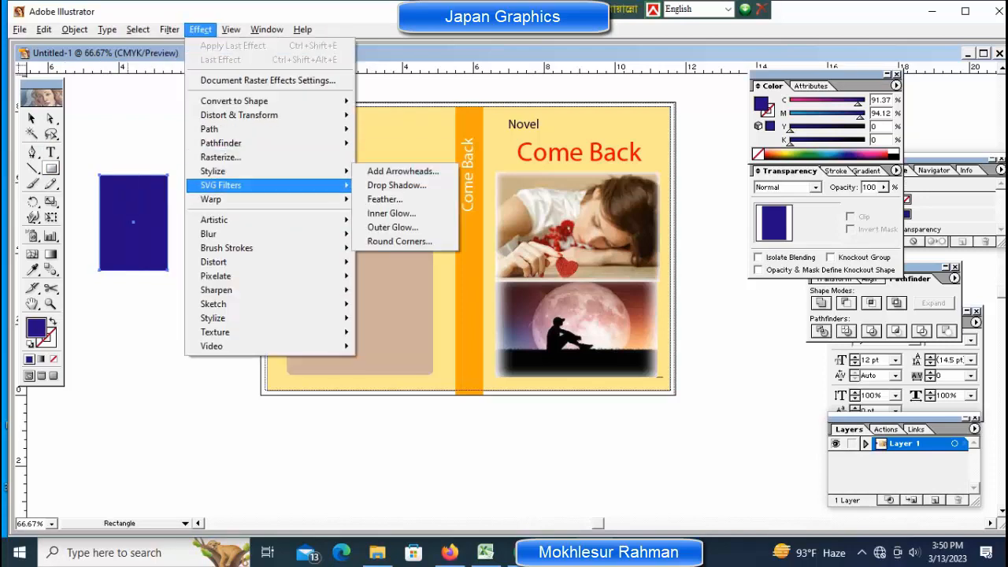
mouse_move(210, 200)
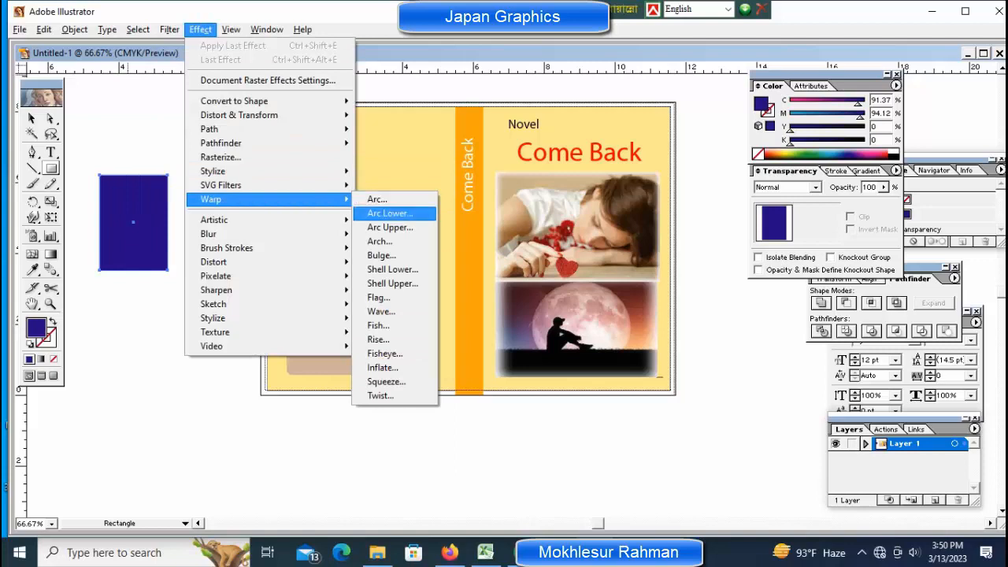
click(377, 199)
click(576, 251)
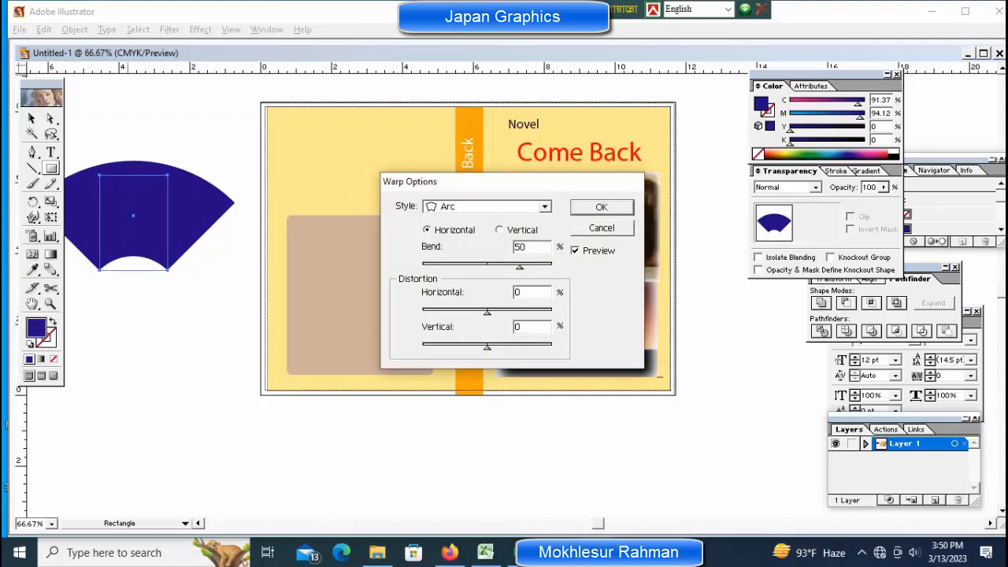
key(Return)
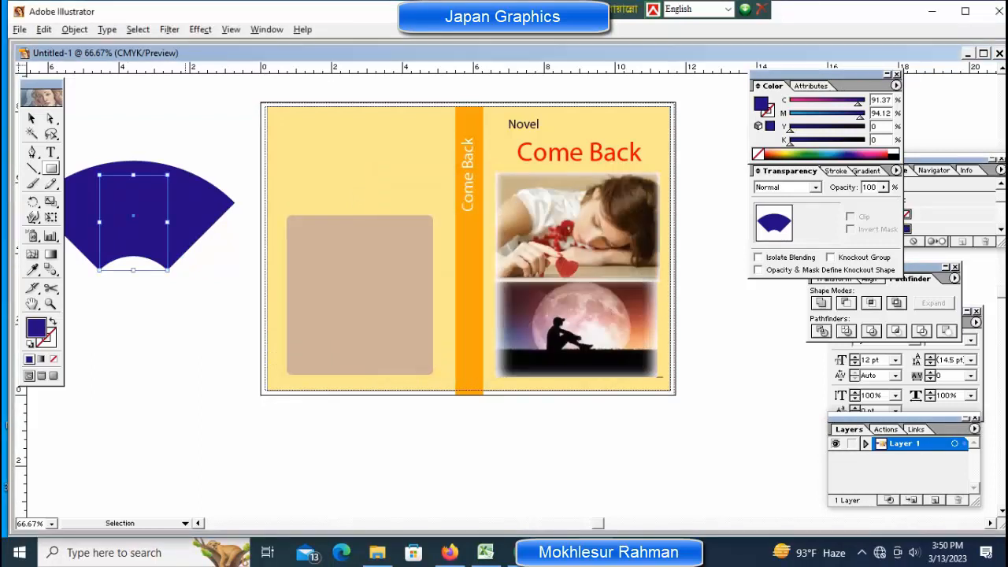
- Move the arc shape onto the back cover and shrink it to fit centred at the base of the rounded panel
drag(133, 229, 341, 326)
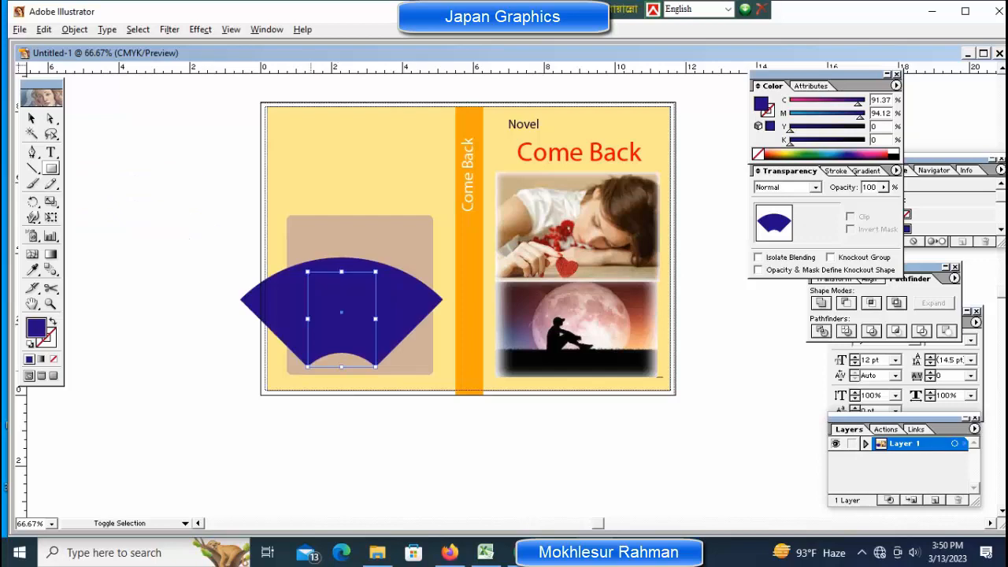
drag(308, 272, 358, 342)
key(m)
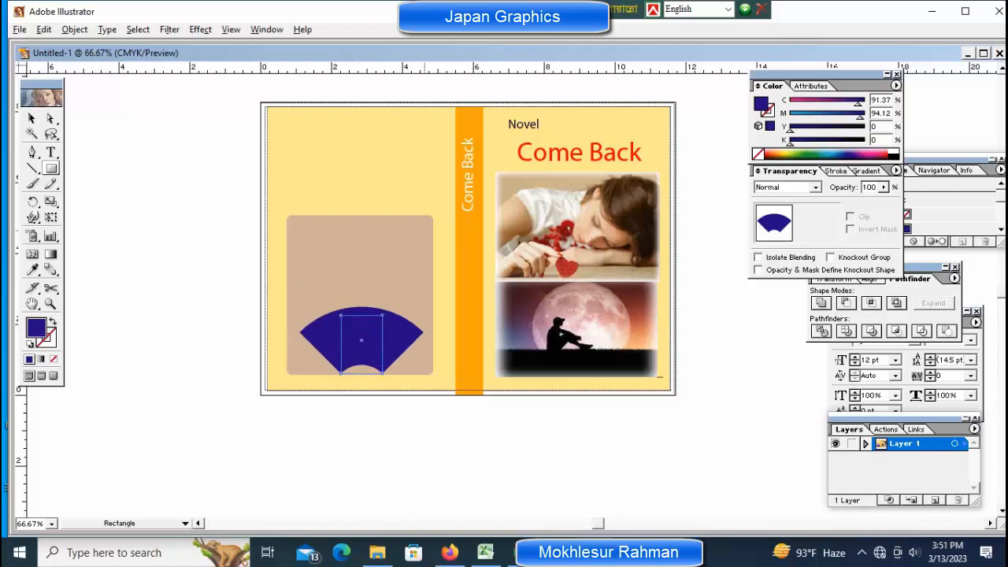
- Fill the arc shape on the back cover with white and deselect it
ctrl+click(230, 327)
ctrl+click(378, 335)
click(894, 151)
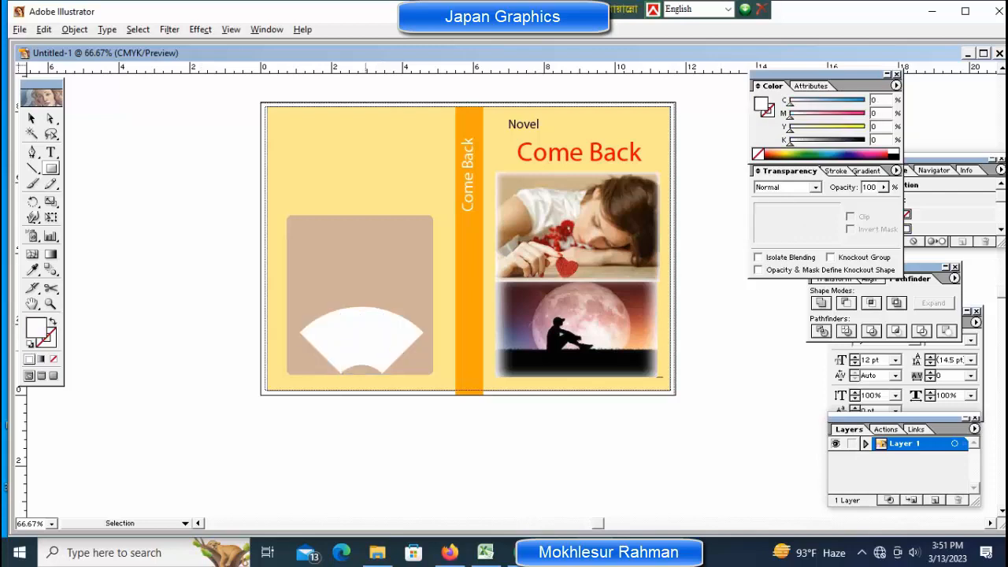
ctrl+click(378, 77)
- Draw a small white circle on the orange spine and place it a little below the "Come Back" spine title
key(ctrl)
key(ctrl+minus)
key(ctrl+minus)
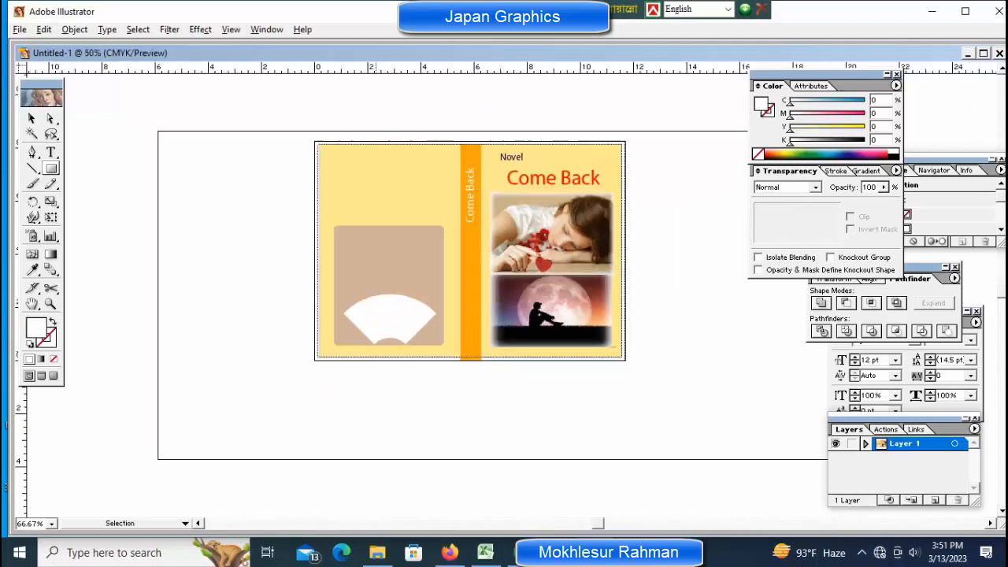
key(ctrl+plus)
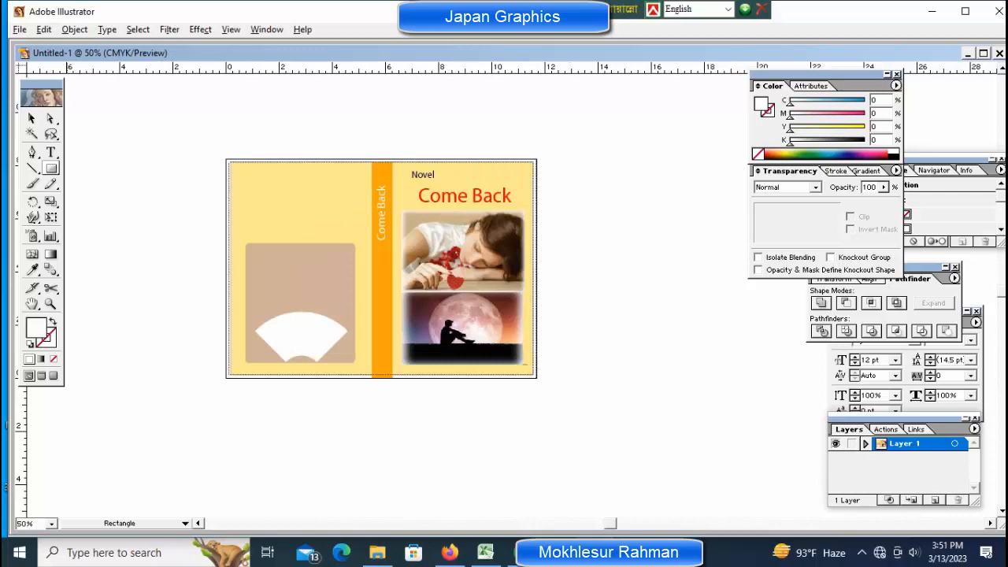
click(52, 169)
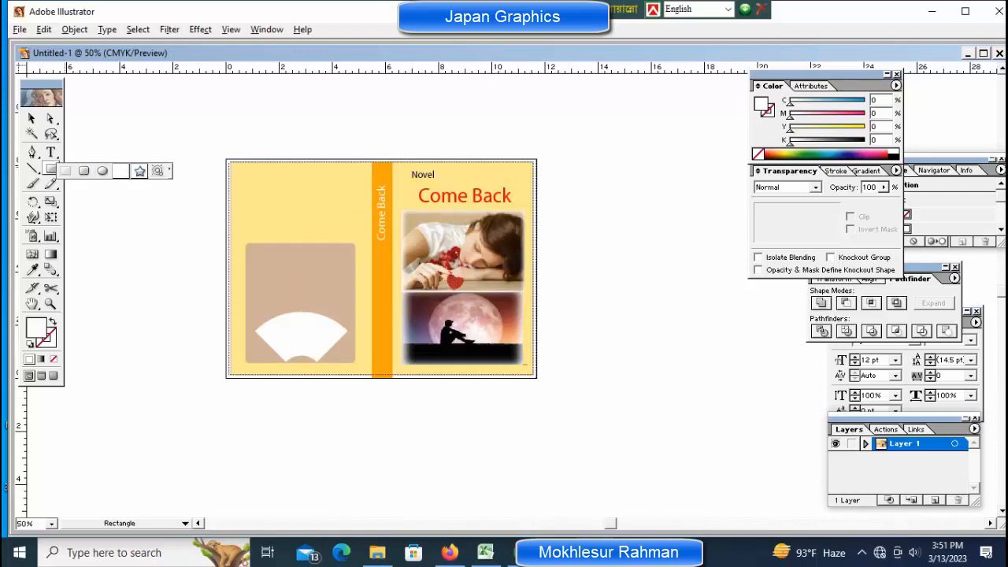
click(103, 170)
mouse_move(382, 251)
mouse_down()
mouse_move(396, 264)
mouse_move(387, 255)
mouse_up()
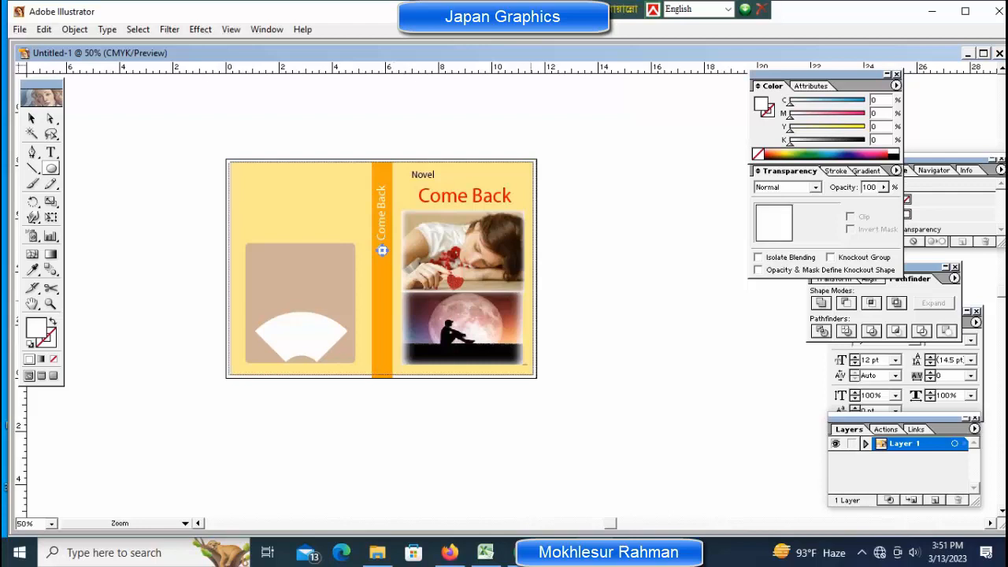
ctrl+click(637, 290)
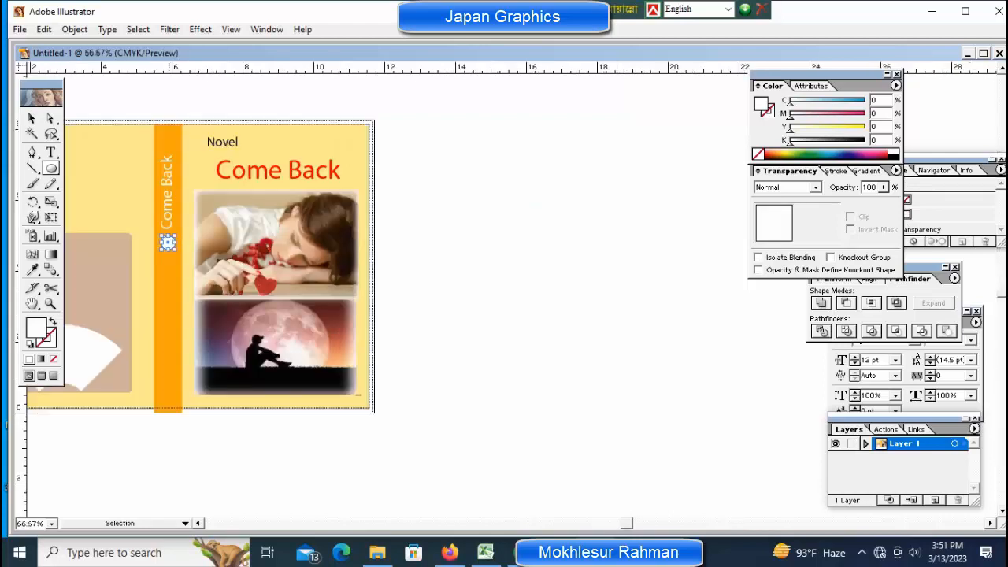
drag(168, 242, 167, 266)
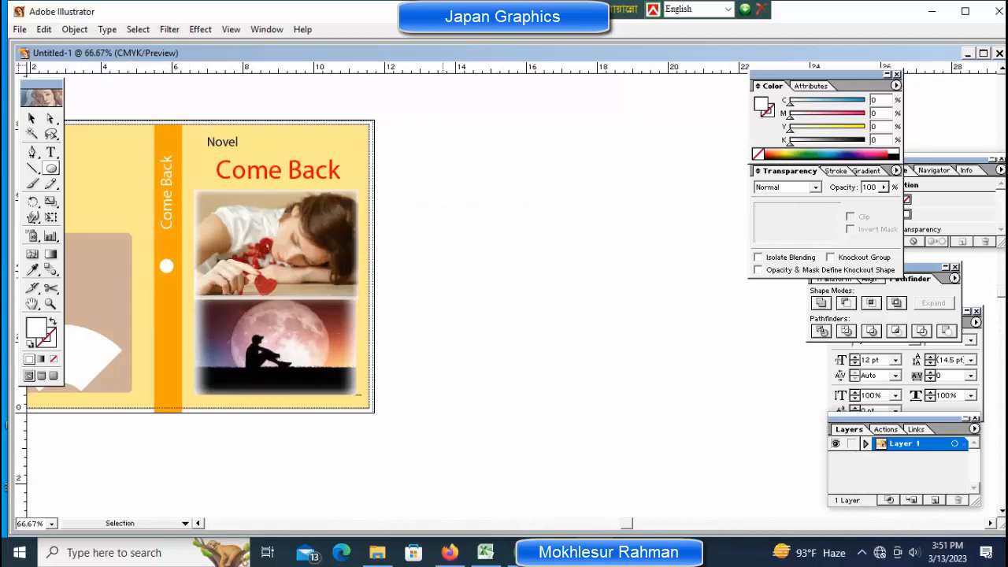
- Examine the complete cover layout, both as a whole and close up
key(ctrl+minus)
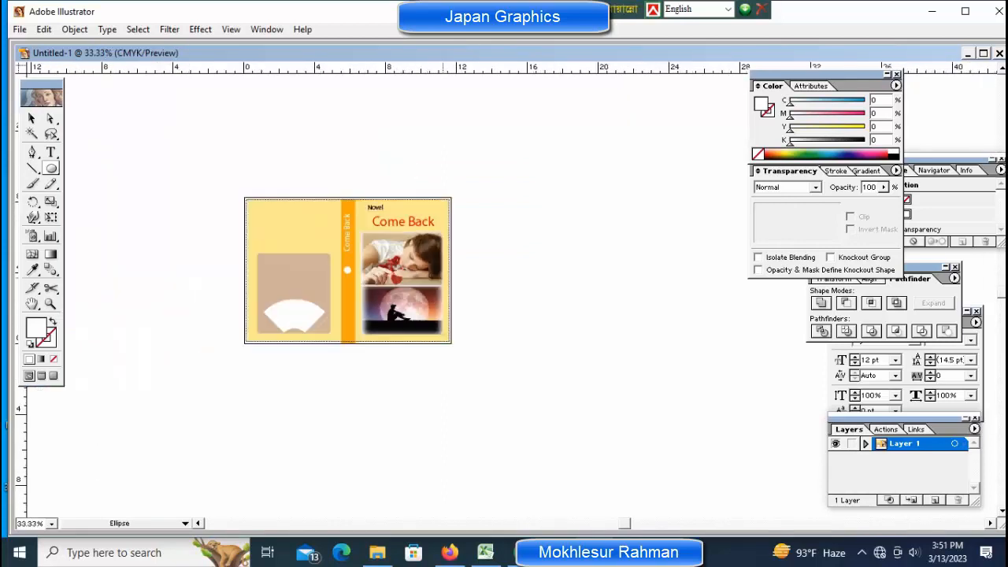
key(ctrl+space)
ctrl+click(374, 253)
key(space)
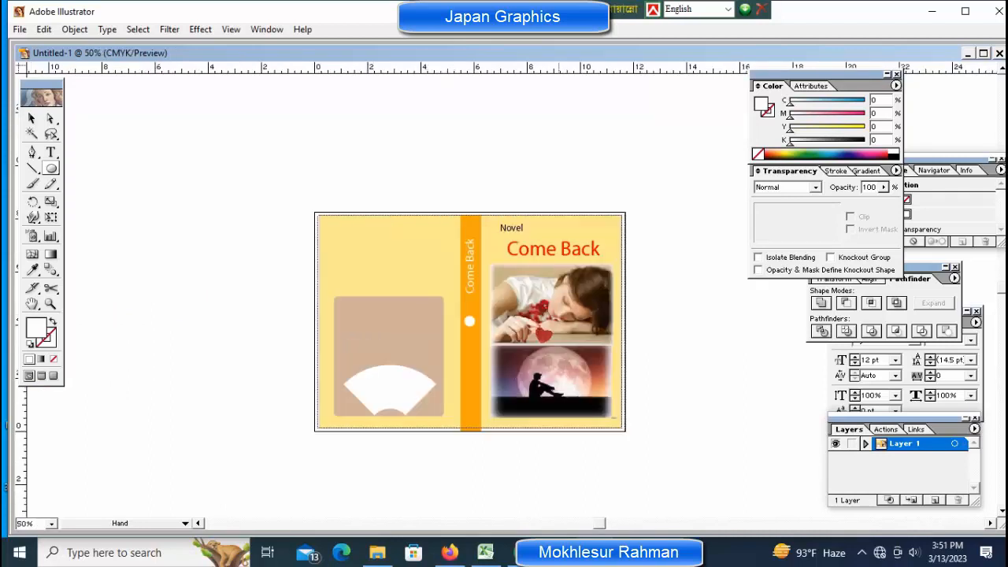
drag(587, 315, 551, 264)
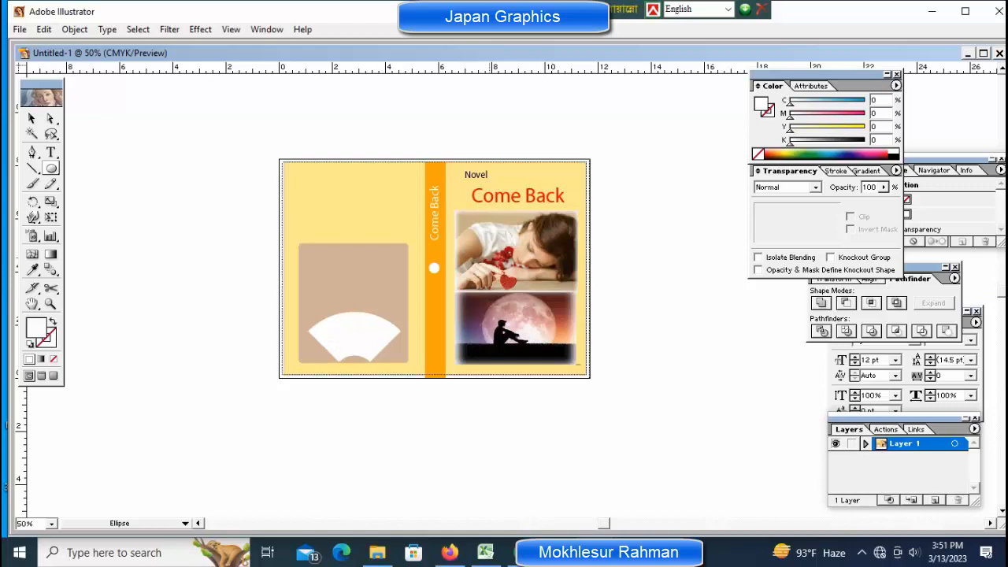
ctrl+click(532, 250)
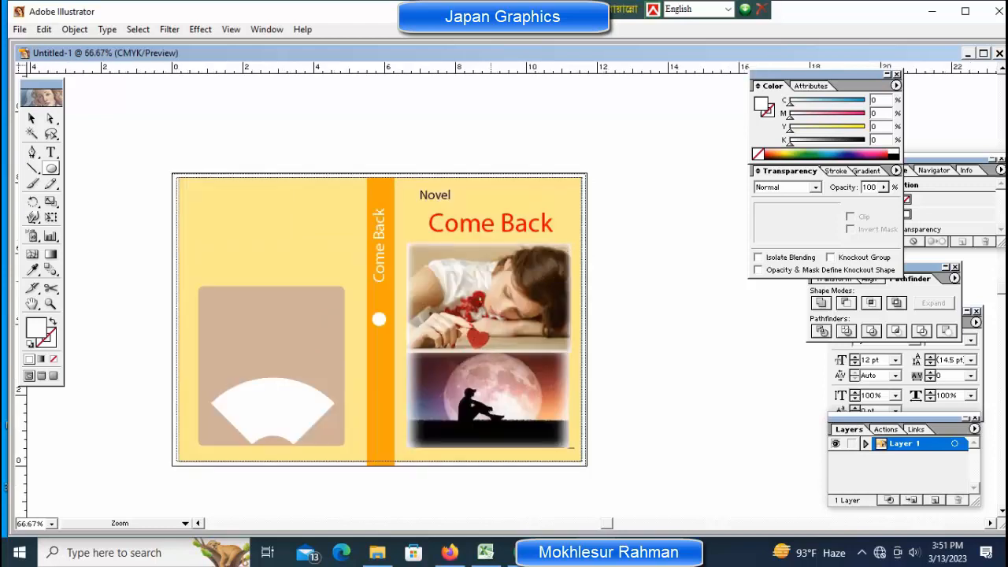
ctrl+click(492, 284)
drag(460, 331, 460, 243)
drag(411, 267, 462, 268)
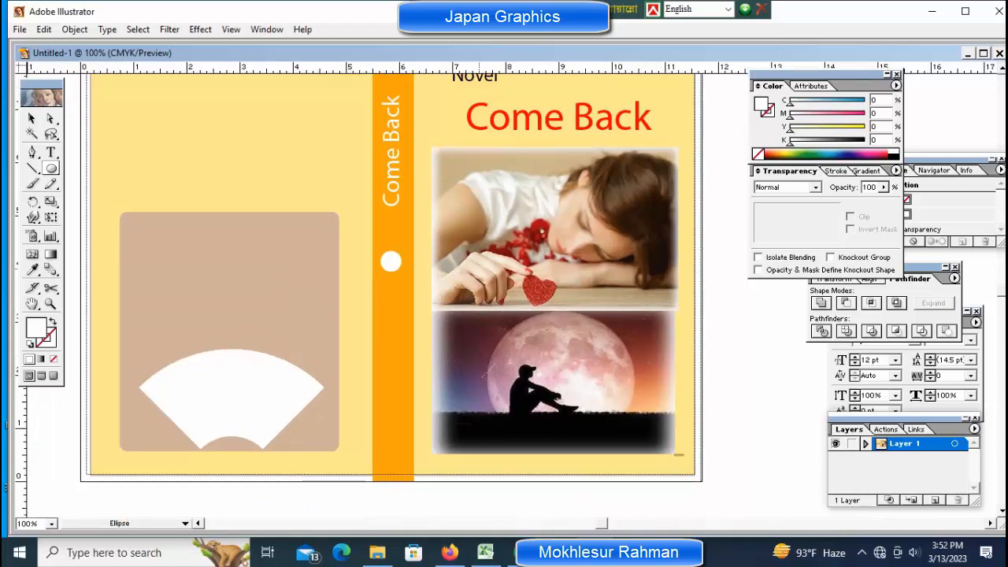
key(ctrl+minus)
key(ctrl+minus)
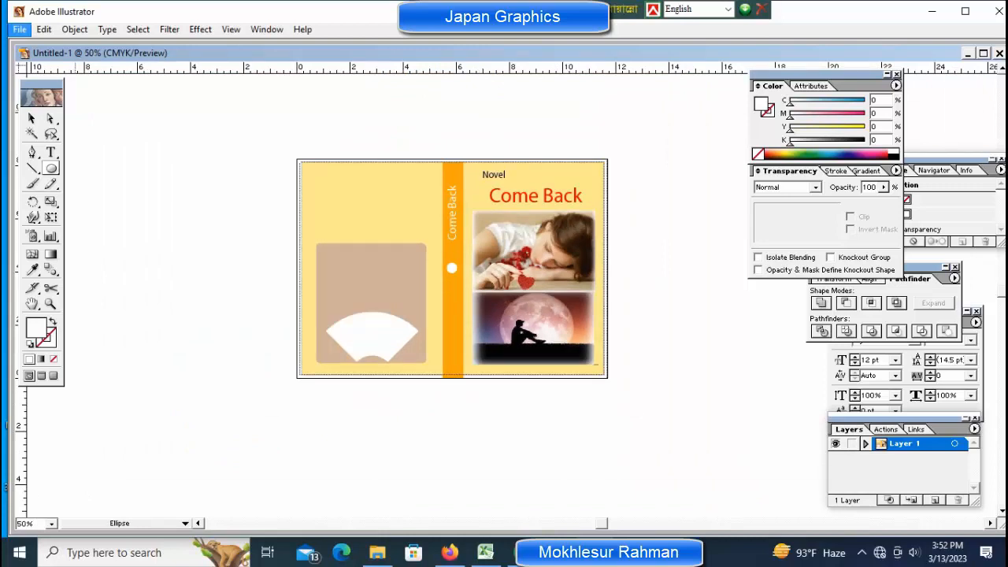
- Save the cover as an Illustrator (*.AI) file named Untitled-1 in the Image folder, keeping the default format options
key(alt+f)
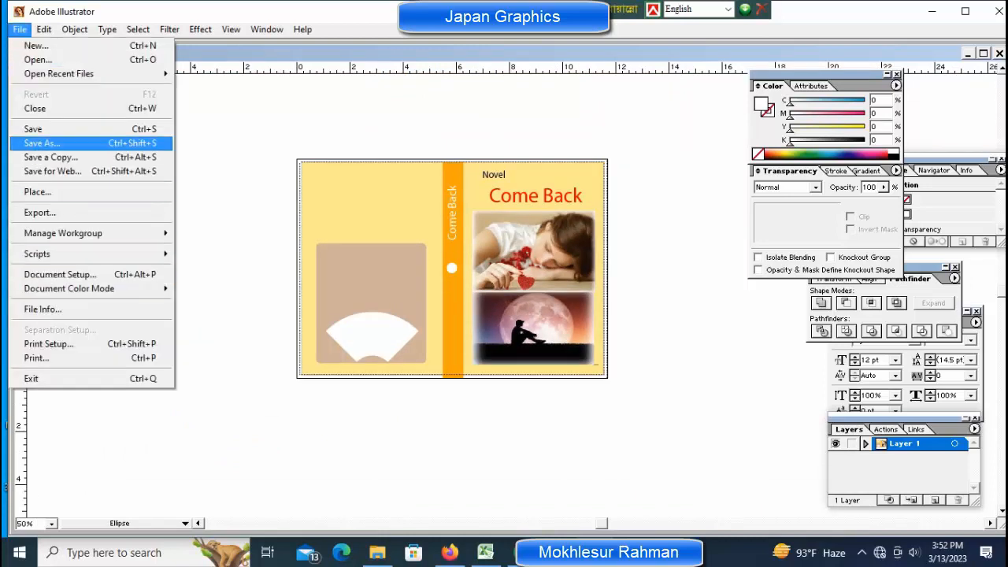
click(90, 143)
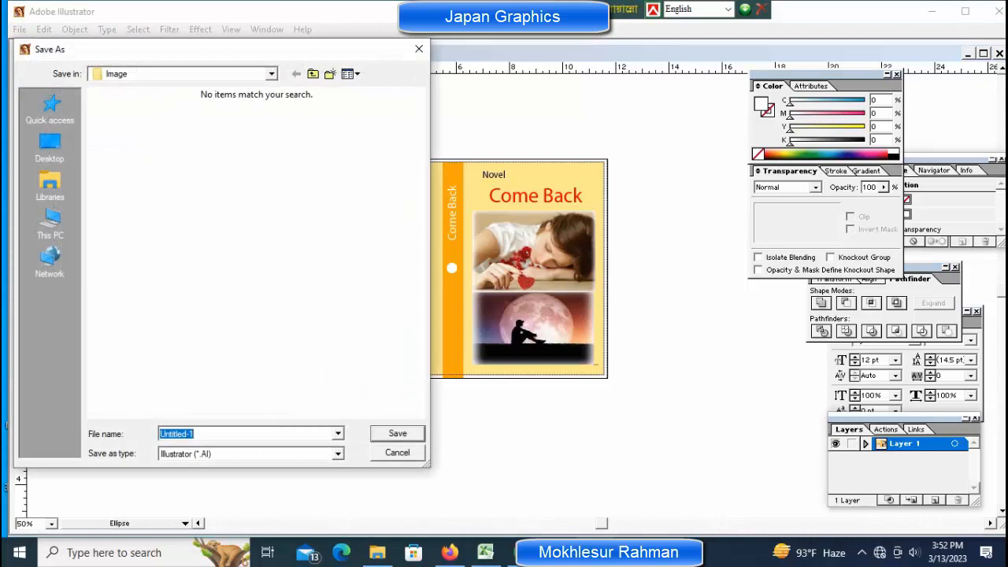
key(Return)
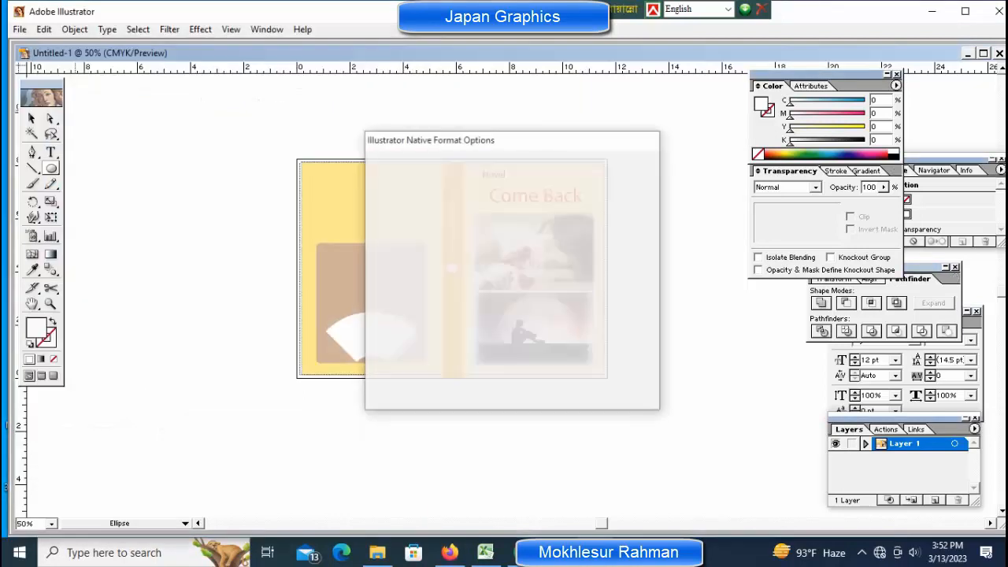
key(Return)
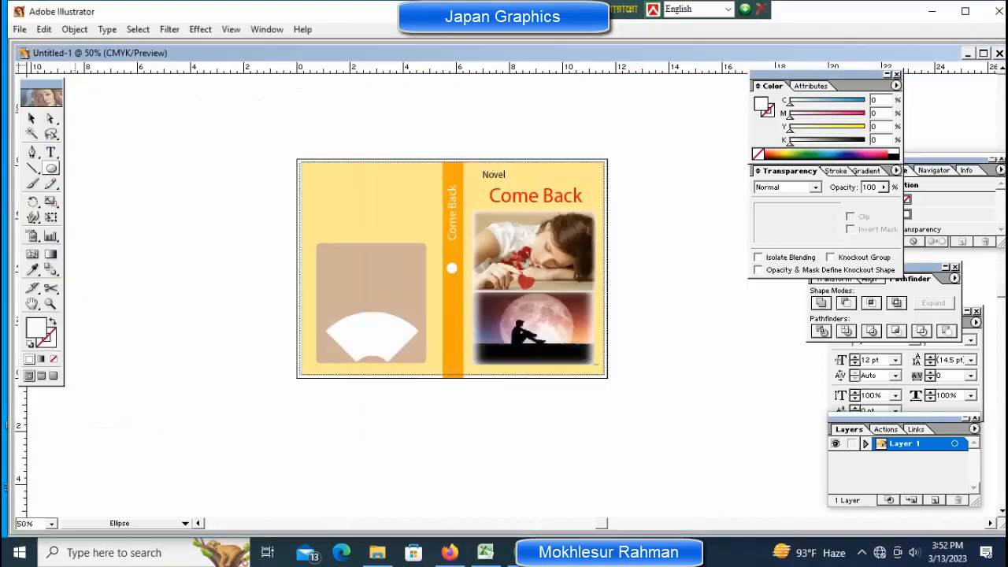